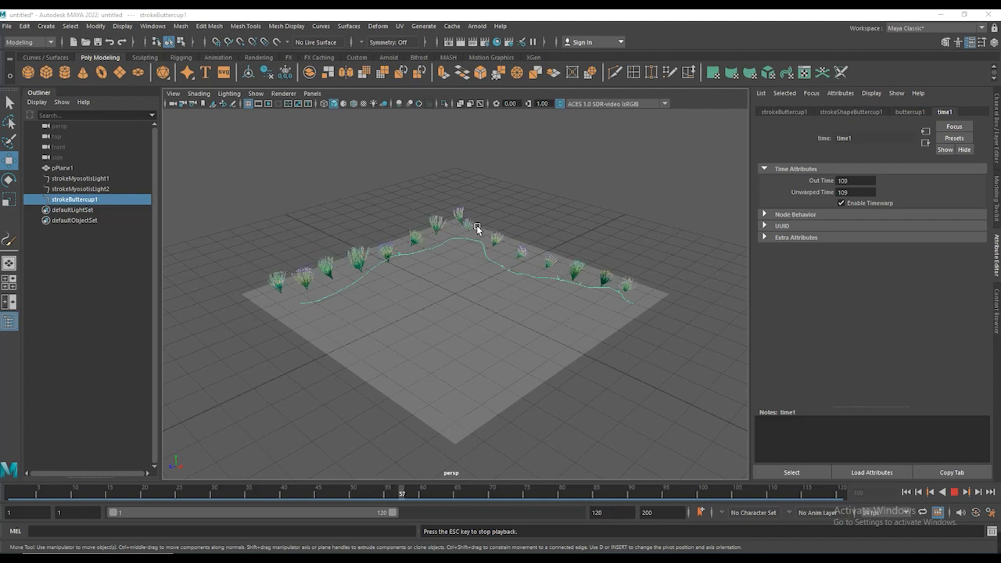
# - Stop the animation playback, then delete the plane with its flower strokes and start a new scene
pyautogui.click(961, 494)
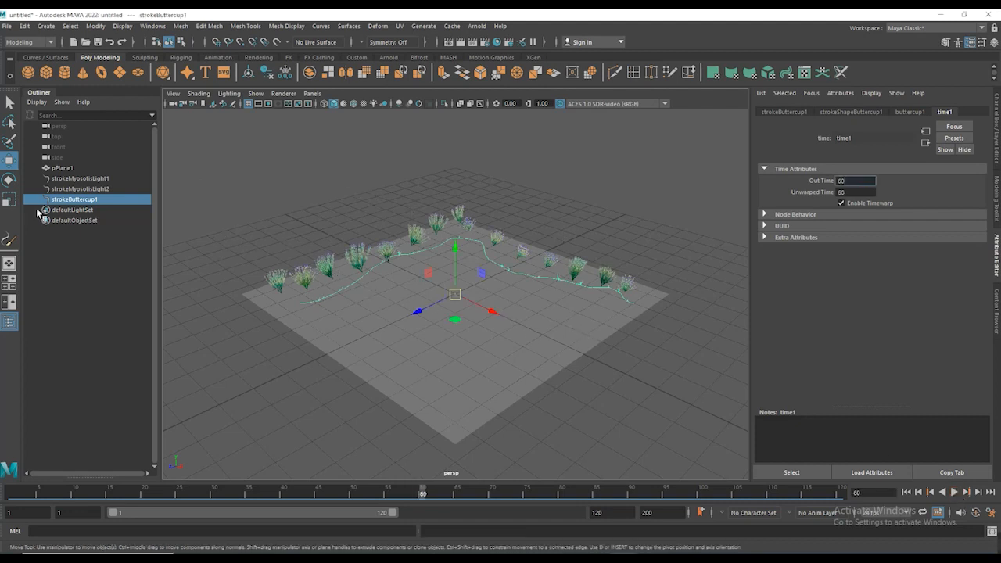
pyautogui.click(64, 169)
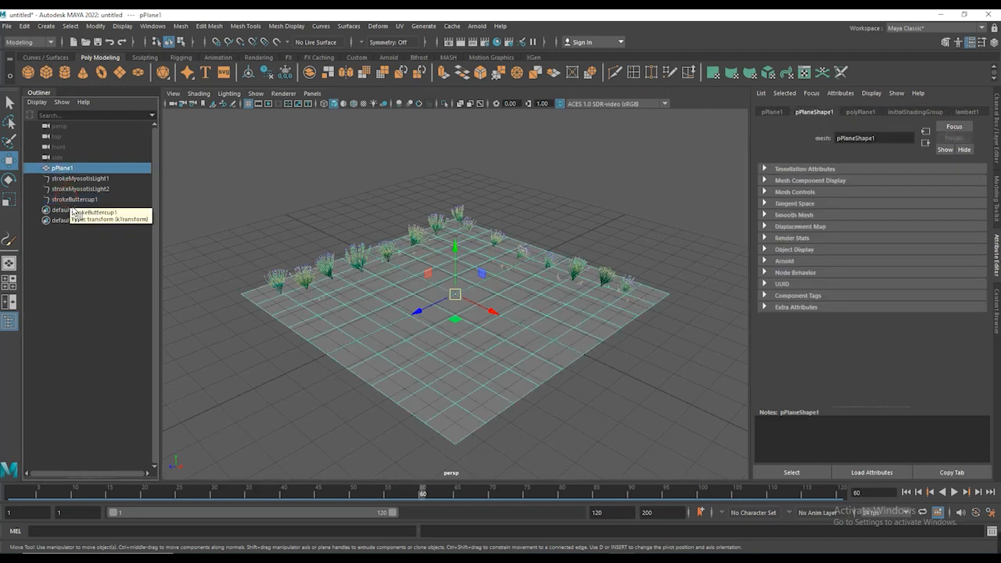
pyautogui.keyDown('shift'); pyautogui.click(73, 201); pyautogui.keyUp('shift')
pyautogui.press('Delete')
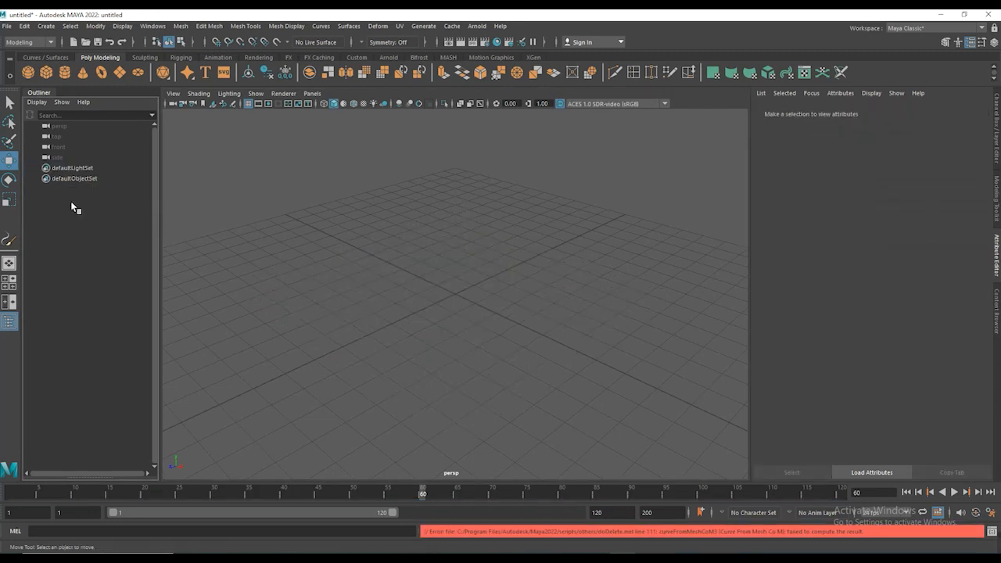
pyautogui.click(73, 42)
pyautogui.click(499, 289)
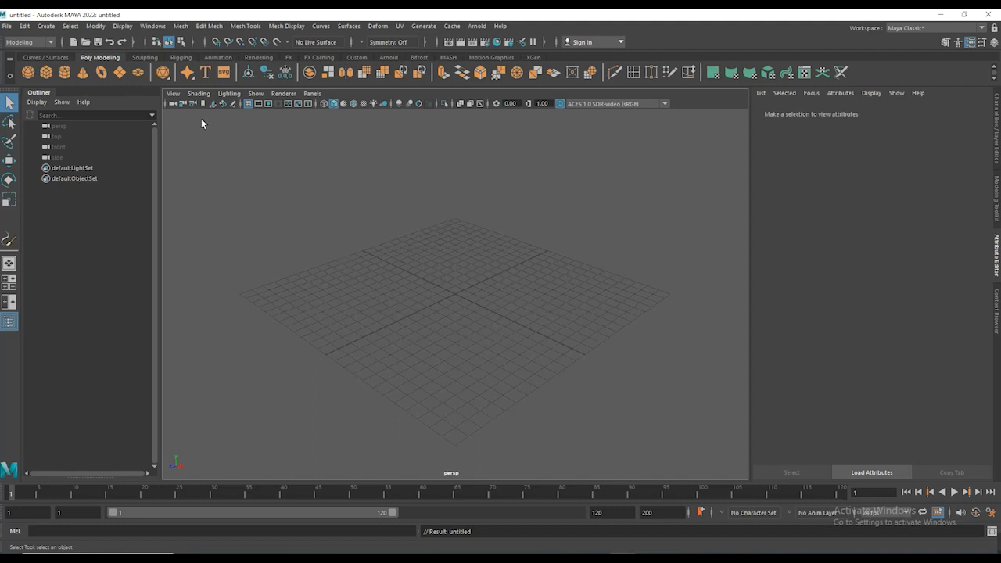
# - Create a polygon plane and scale it uniformly to about 25 so that it covers the whole grid
pyautogui.click(122, 74)
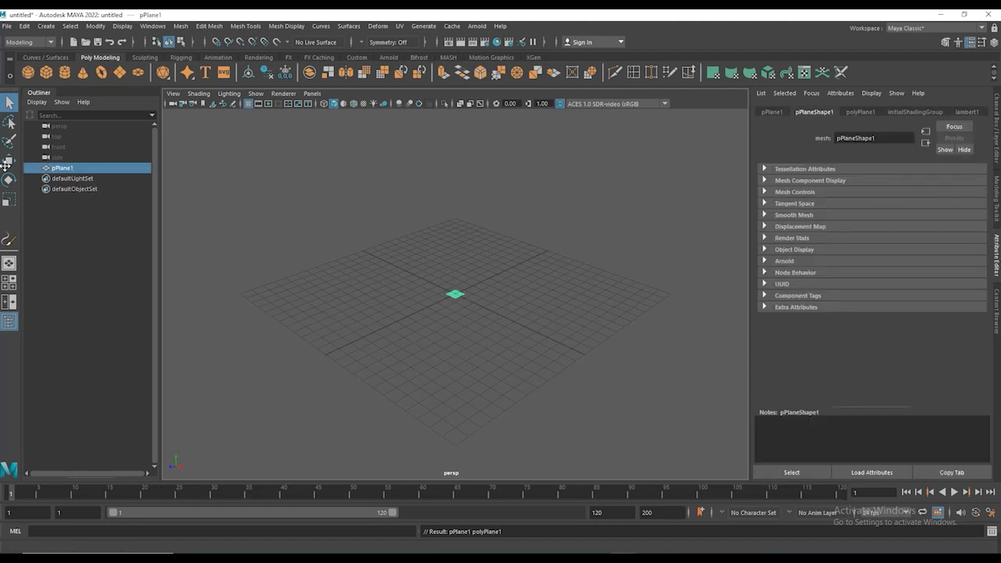
pyautogui.click(9, 199)
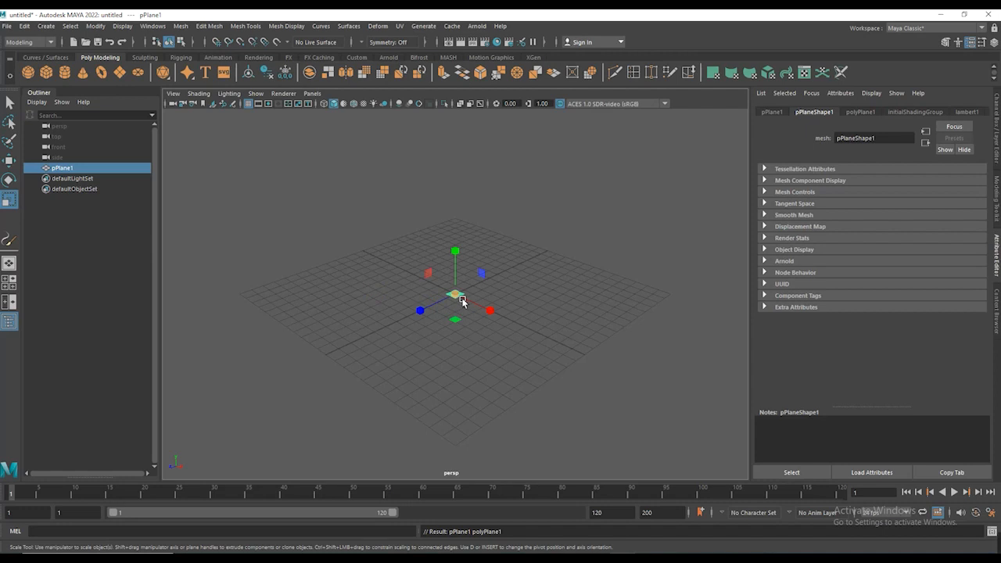
pyautogui.moveTo(462, 301); pyautogui.dragTo(560, 276)
pyautogui.click(646, 264)
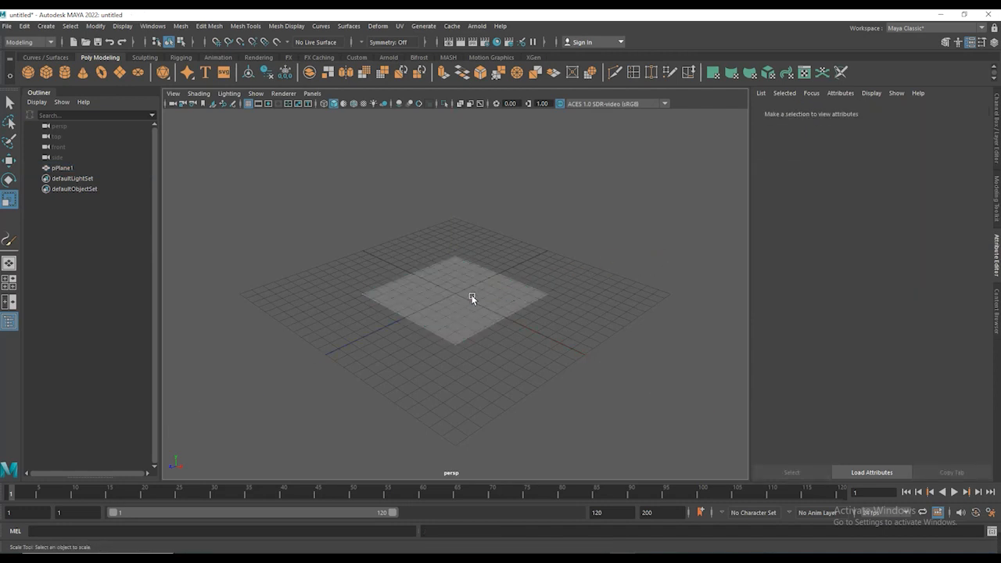
pyautogui.click(471, 297)
pyautogui.moveTo(461, 299); pyautogui.dragTo(601, 204)
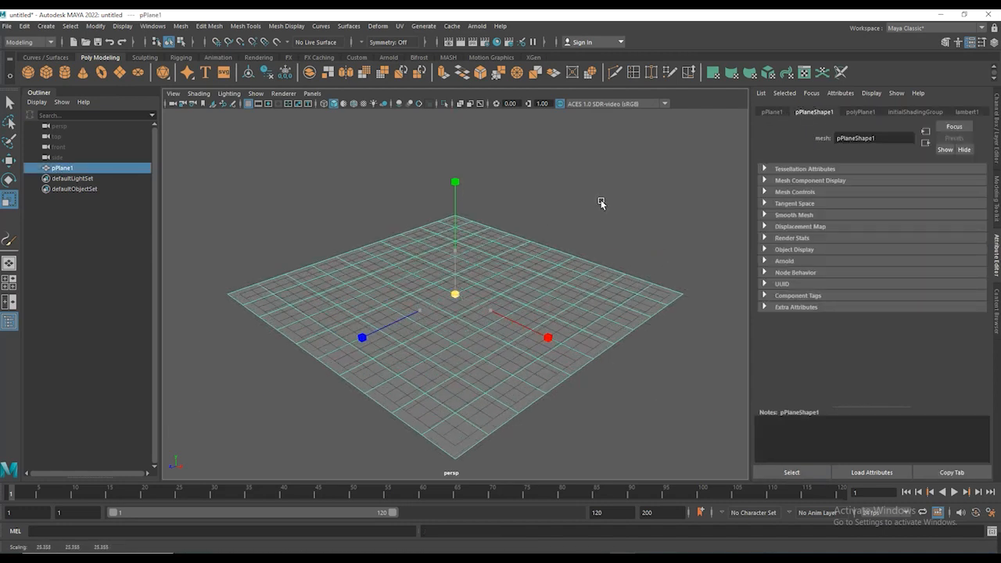
# - Raise the plane slightly above the grid and set its width and height subdivisions to 20
pyautogui.click(9, 161)
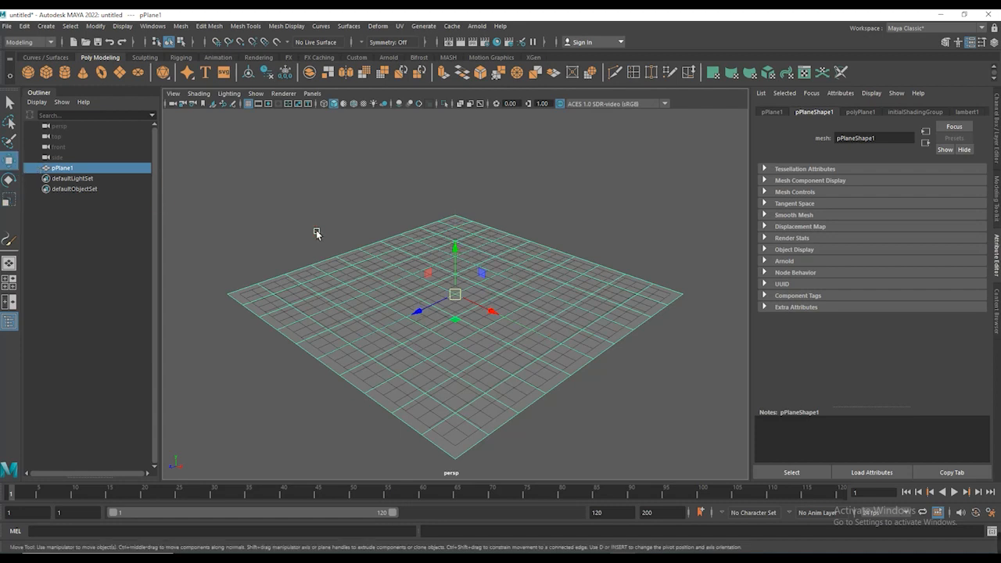
pyautogui.moveTo(468, 257); pyautogui.dragTo(461, 245)
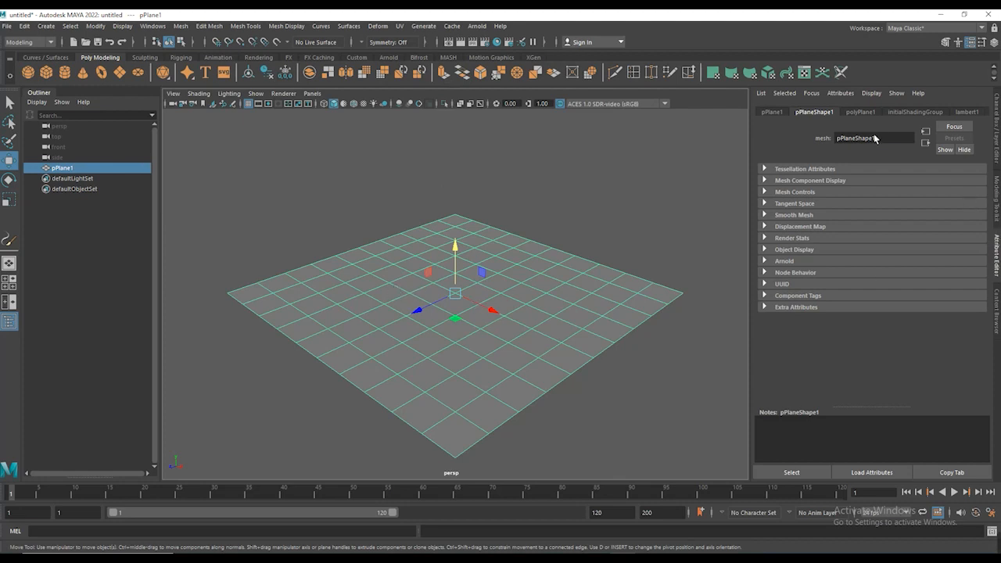
pyautogui.click(862, 113)
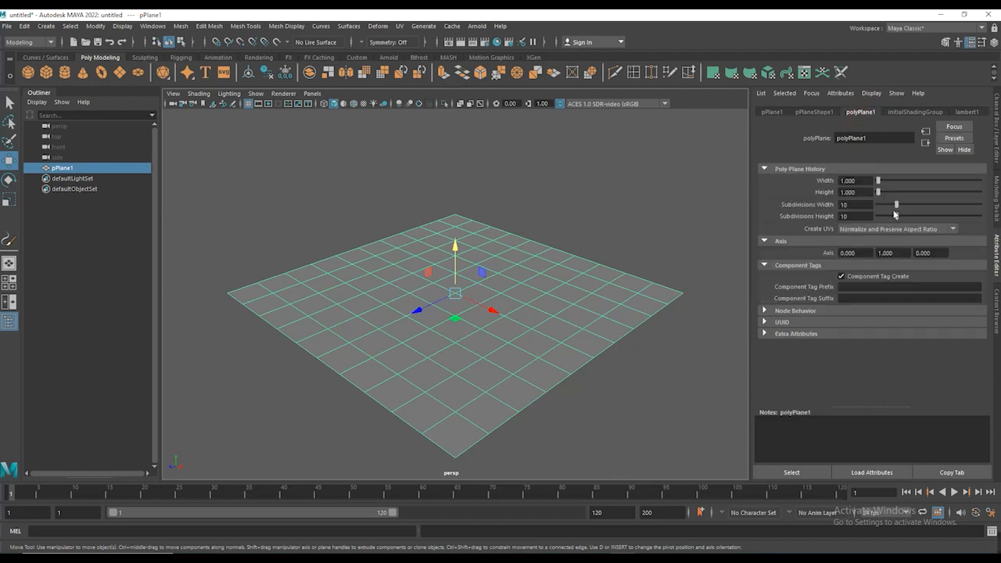
pyautogui.moveTo(903, 207); pyautogui.dragTo(921, 225)
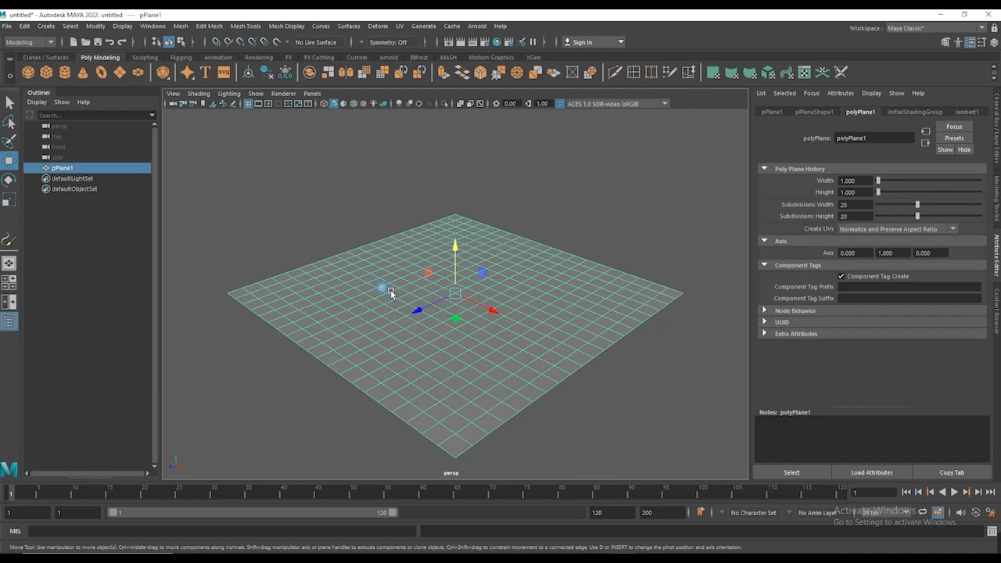
# - Edit the plane's vertices with soft selection at a falloff radius of about 4.72 and raise a hill on its left half
pyautogui.moveTo(382, 286); pyautogui.dragTo(338, 275, button='right')
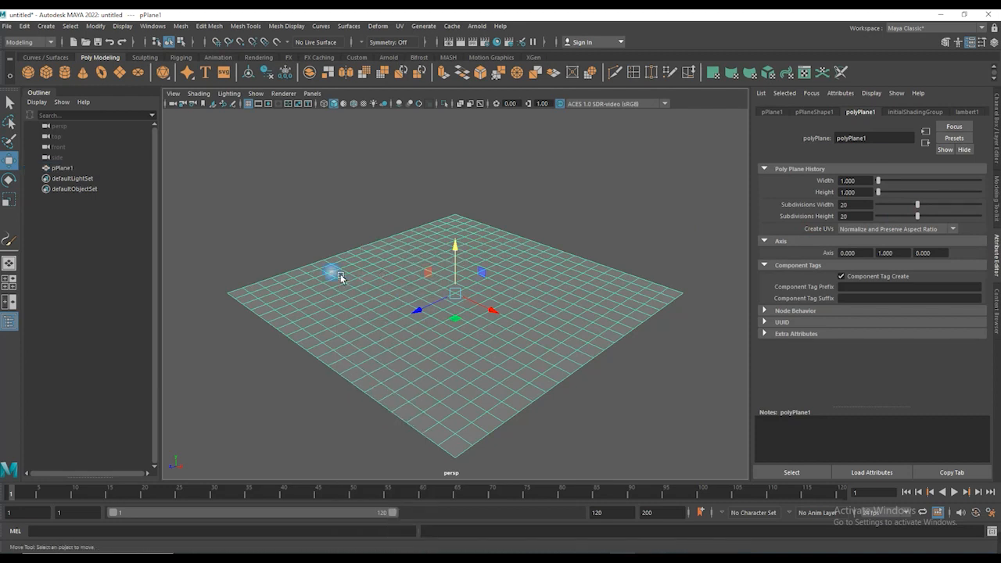
pyautogui.click(379, 283)
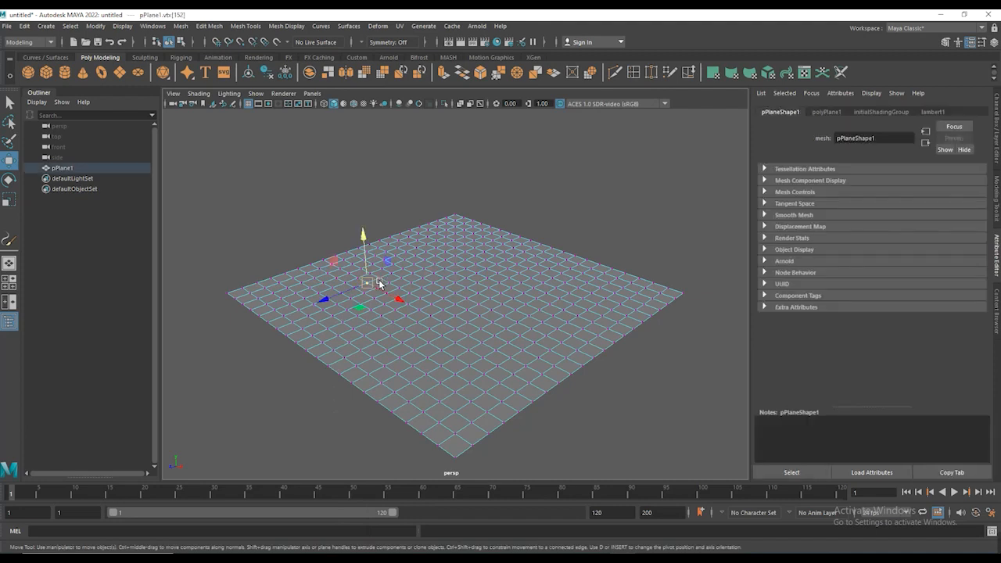
pyautogui.press('b')
pyautogui.moveTo(367, 283); pyautogui.dragTo(408, 276)
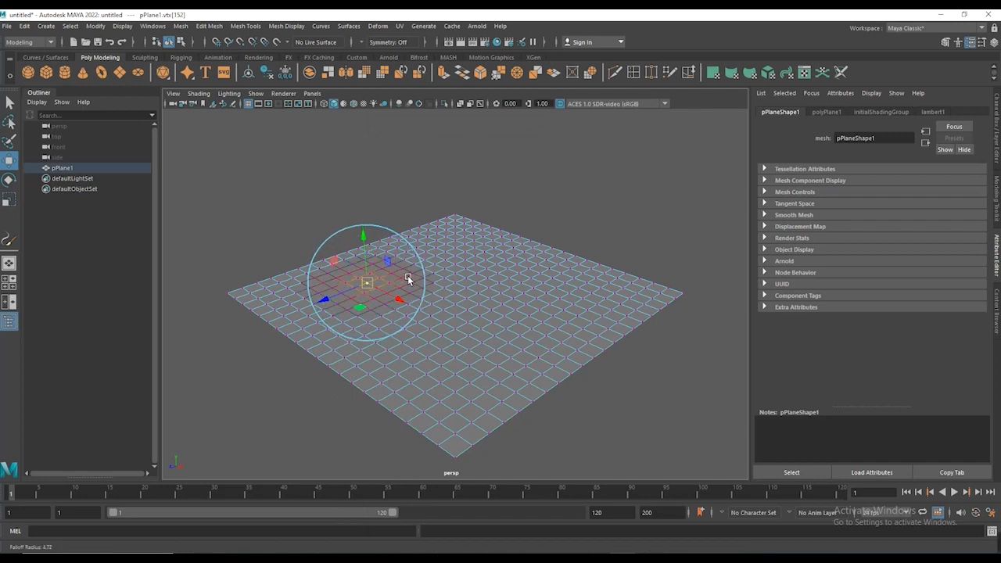
# - Lower a soft-selected area near the plane's back corner and raise hills toward its right corner
pyautogui.click(483, 249)
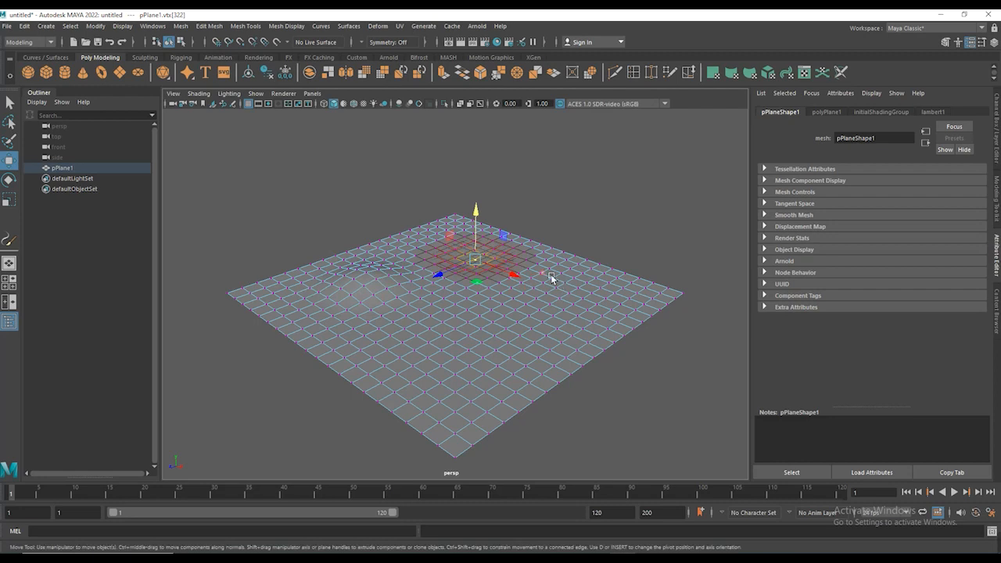
pyautogui.click(551, 274)
pyautogui.click(555, 271)
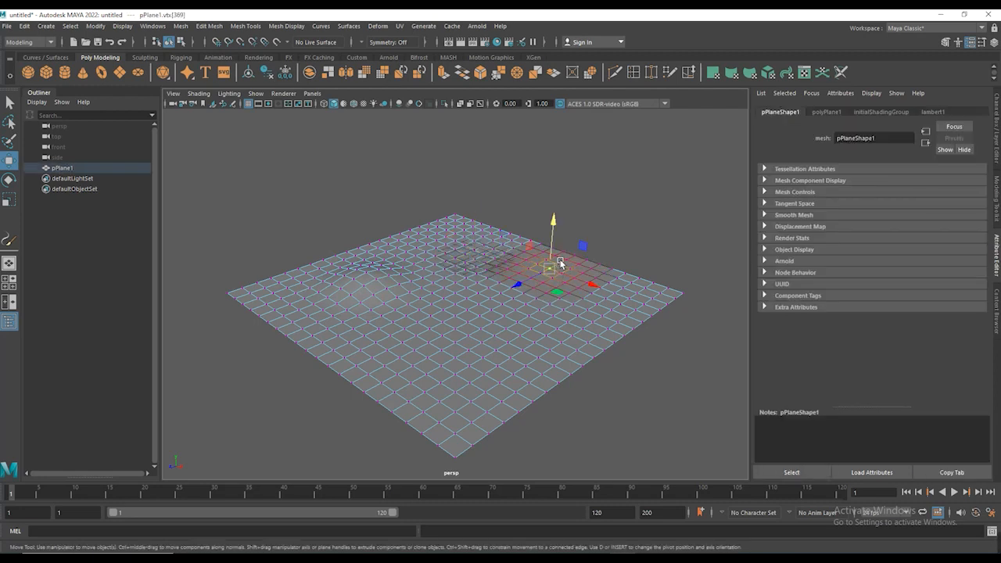
pyautogui.click(591, 277)
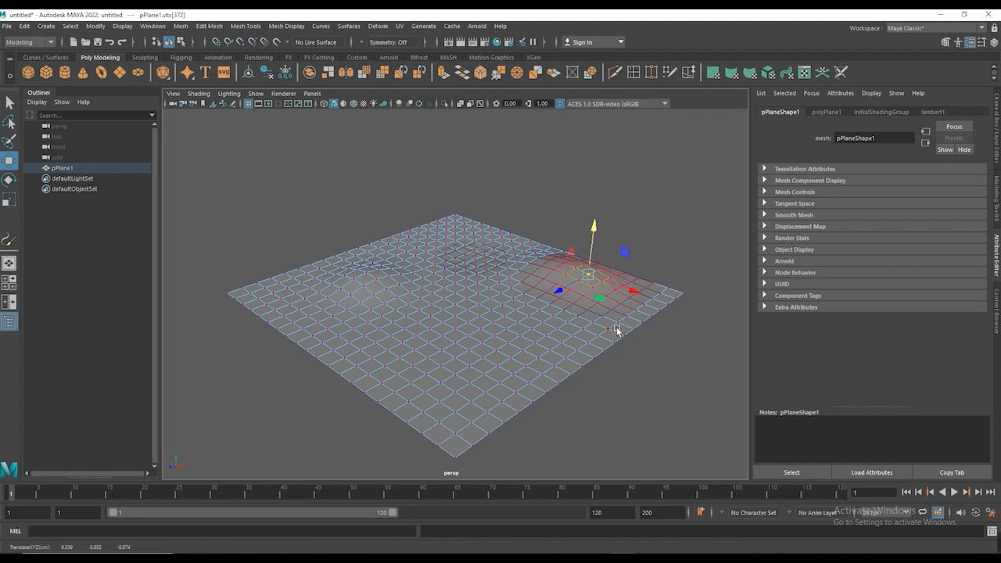
# - Lower the ground slightly at the front right edge and raise a rounded hill near the front corner
pyautogui.click(526, 384)
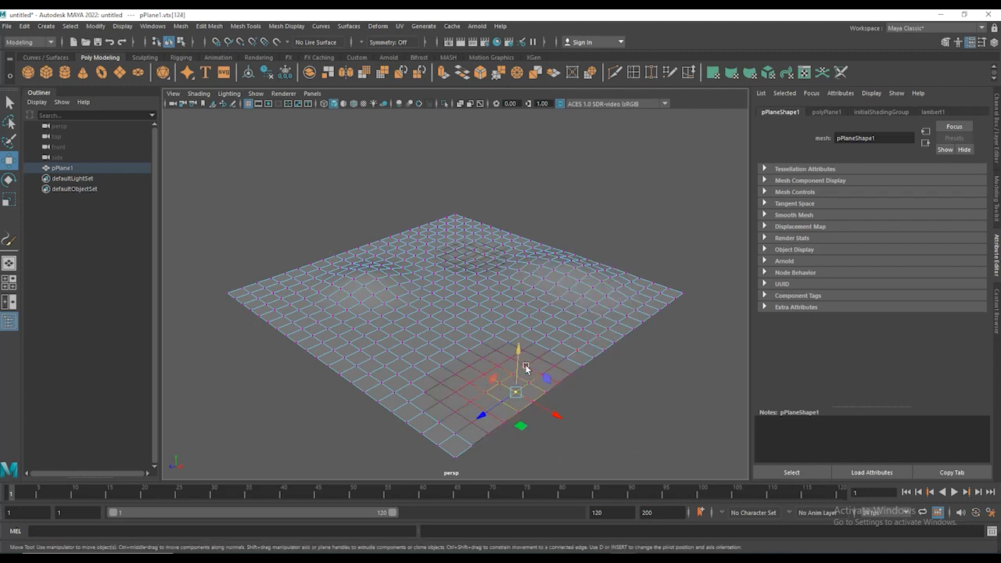
pyautogui.click(441, 359)
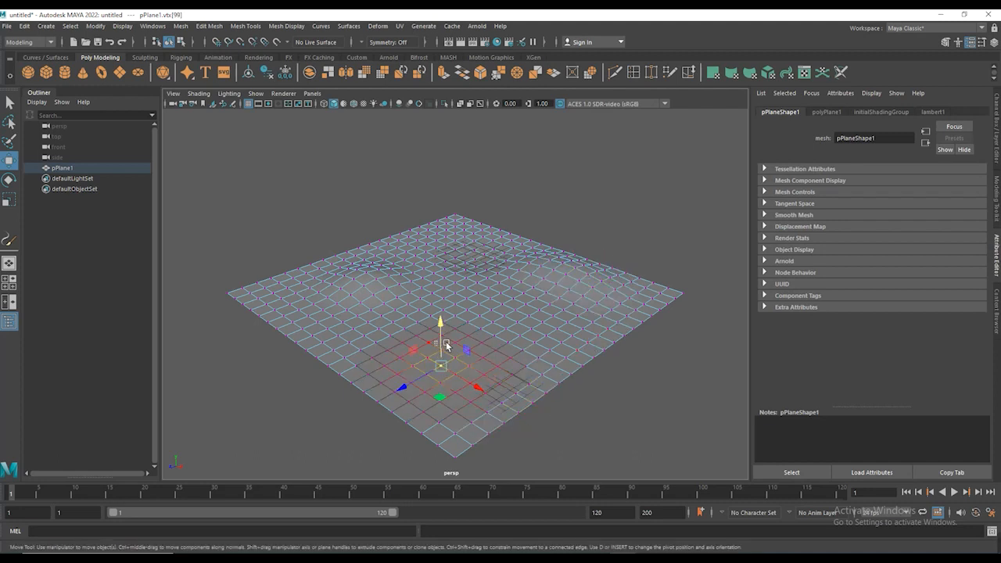
pyautogui.click(447, 337)
pyautogui.click(432, 357)
pyautogui.moveTo(438, 335); pyautogui.dragTo(438, 325, button='middle')
pyautogui.keyDown('alt'); pyautogui.moveTo(470, 320); pyautogui.dragTo(535, 313); pyautogui.keyUp('alt')
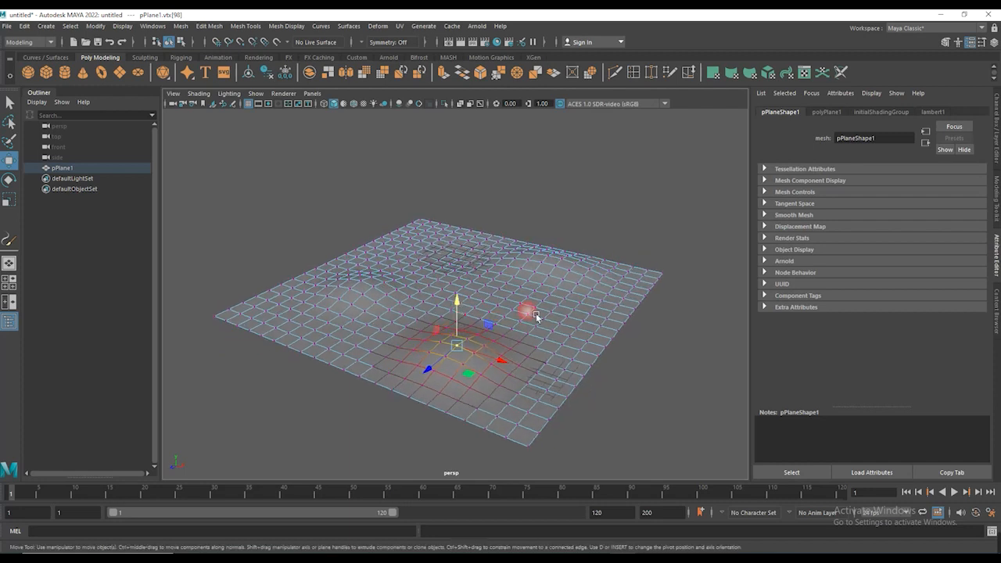
# - Pull soft-selected vertices along the plane's right edge outward to give it an irregular, wavy outline
pyautogui.click(541, 302)
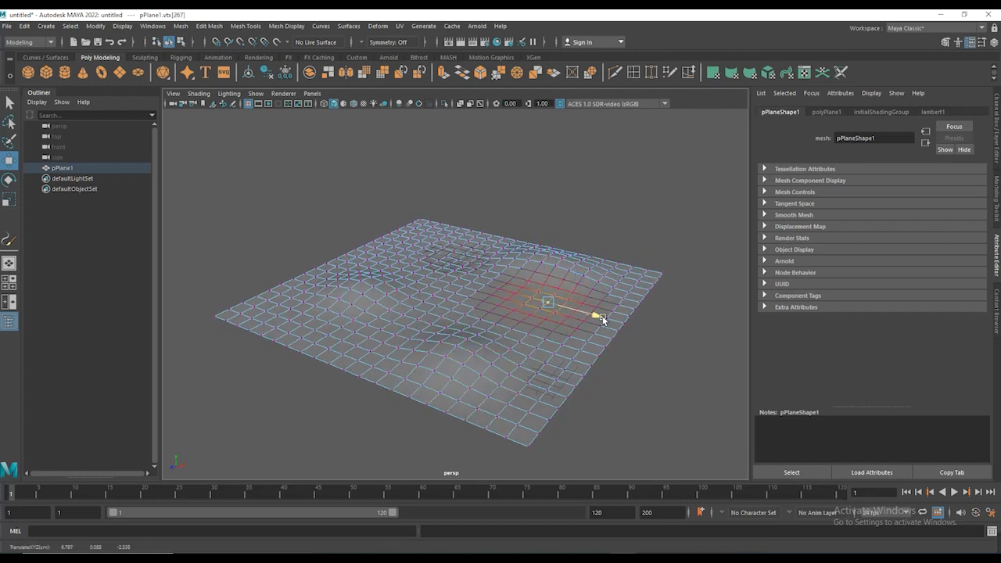
pyautogui.click(623, 341)
pyautogui.moveTo(634, 345); pyautogui.dragTo(669, 297)
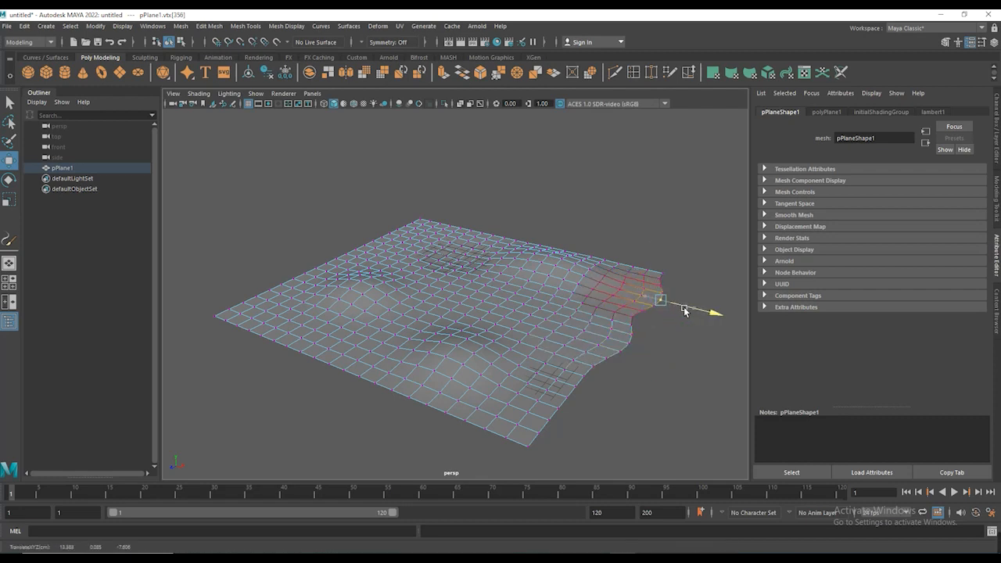
# - Pull two areas of the plane's back left edge outward to make that border irregular
pyautogui.click(375, 262)
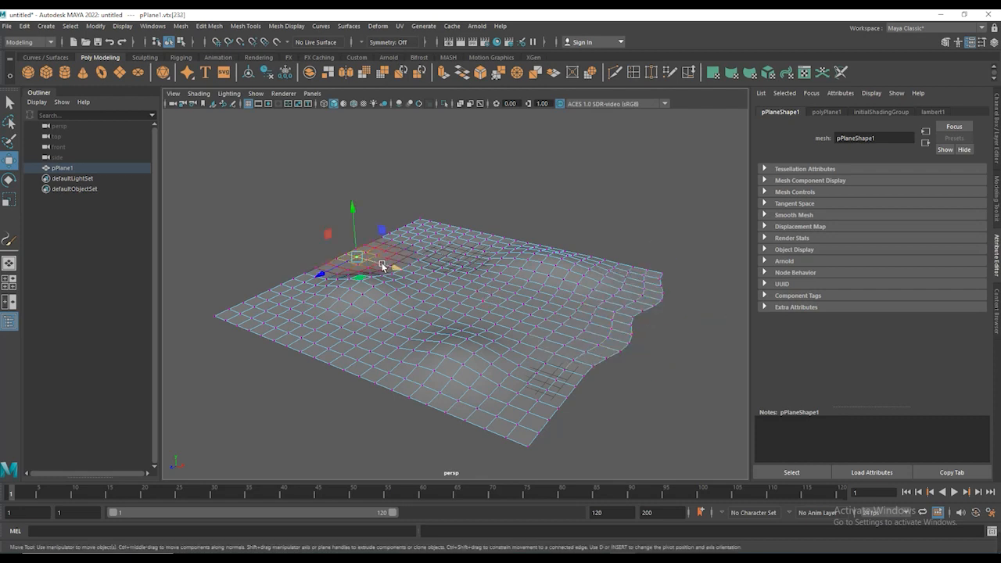
pyautogui.moveTo(382, 265); pyautogui.dragTo(359, 259)
pyautogui.click(419, 234)
pyautogui.moveTo(458, 244); pyautogui.dragTo(430, 238)
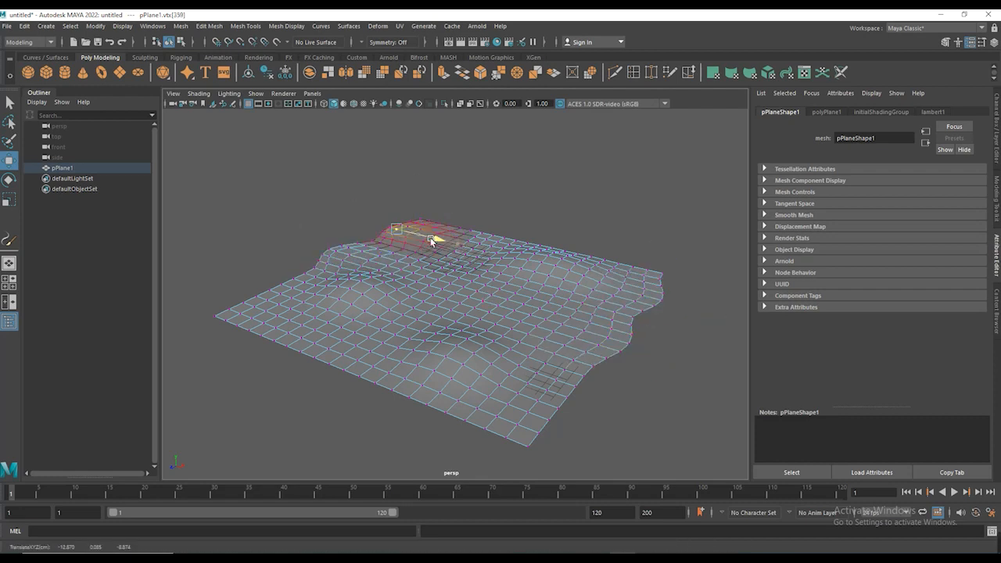
# - Raise a soft mound near the plane's left corner and adjust the height of the ground around the middle
pyautogui.click(310, 326)
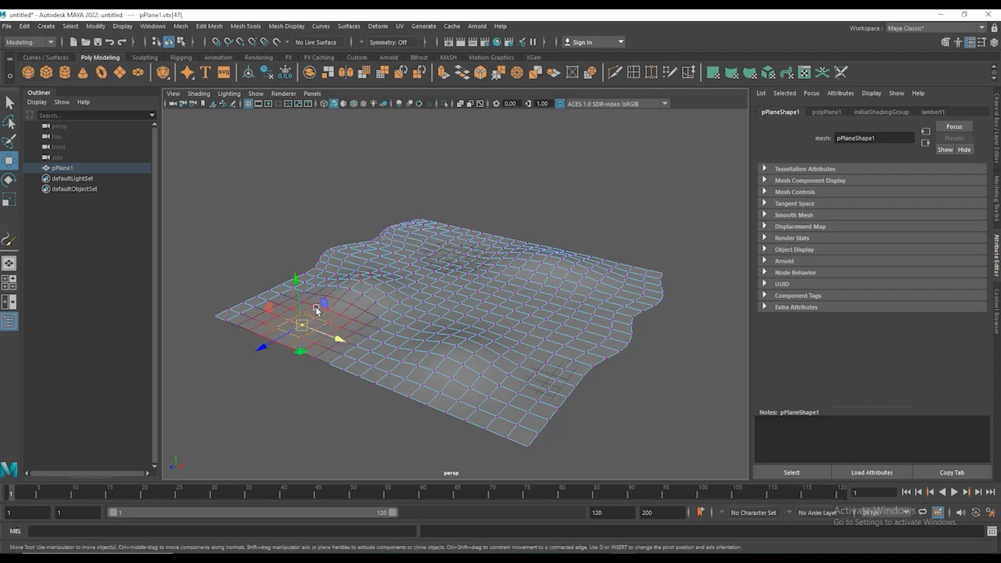
pyautogui.moveTo(278, 311); pyautogui.dragTo(268, 305)
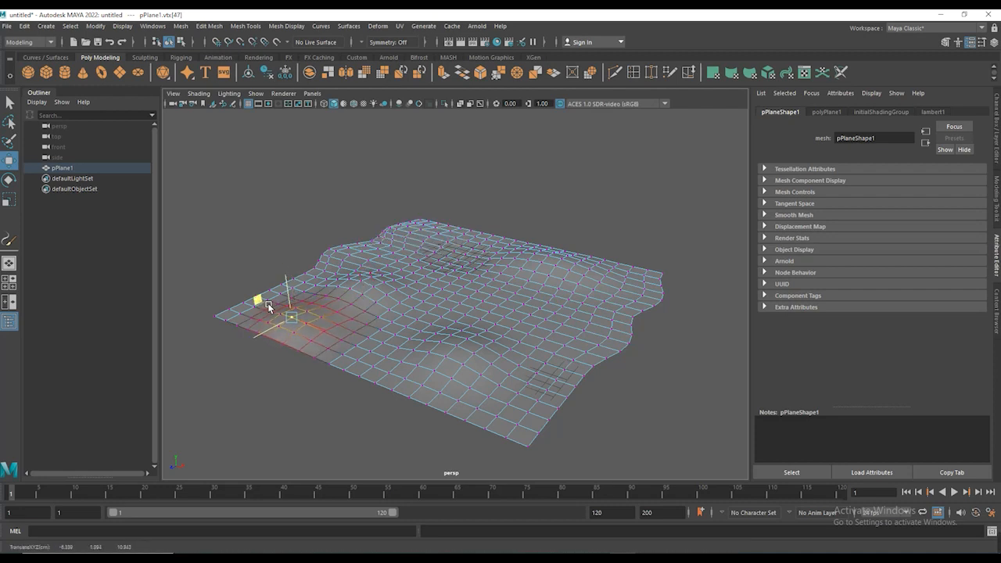
pyautogui.click(455, 296)
pyautogui.moveTo(456, 274); pyautogui.dragTo(459, 279)
# - Return the plane to object mode and raise it to a height of about 0.385 cm
pyautogui.moveTo(522, 329); pyautogui.dragTo(575, 260, button='right')
pyautogui.moveTo(464, 252); pyautogui.dragTo(465, 249)
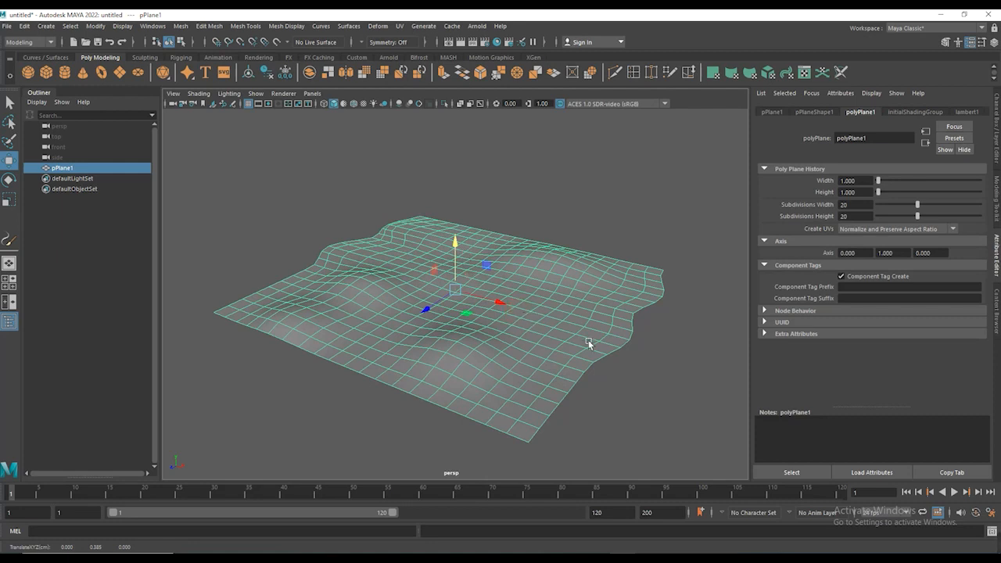
# - Make the sculpted terrain plane paintable for Paint Effects
pyautogui.keyDown('alt'); pyautogui.moveTo(588, 340); pyautogui.dragTo(564, 338); pyautogui.keyUp('alt')
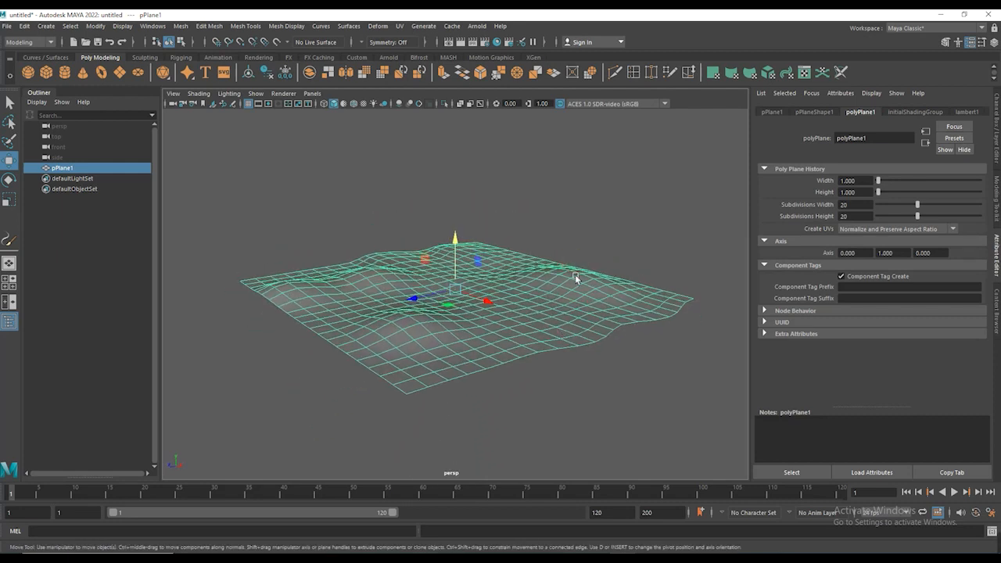
pyautogui.click(424, 28)
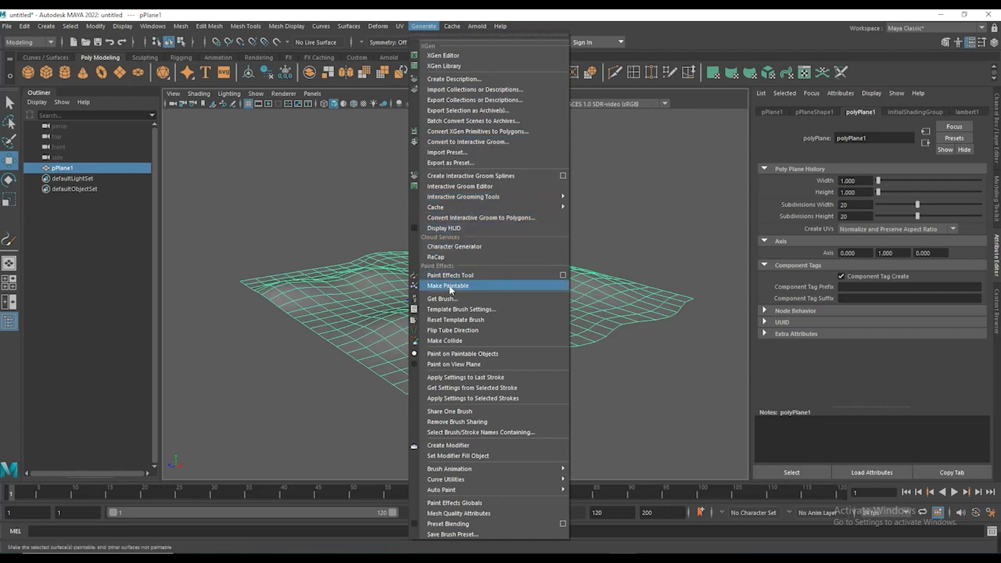
pyautogui.click(446, 286)
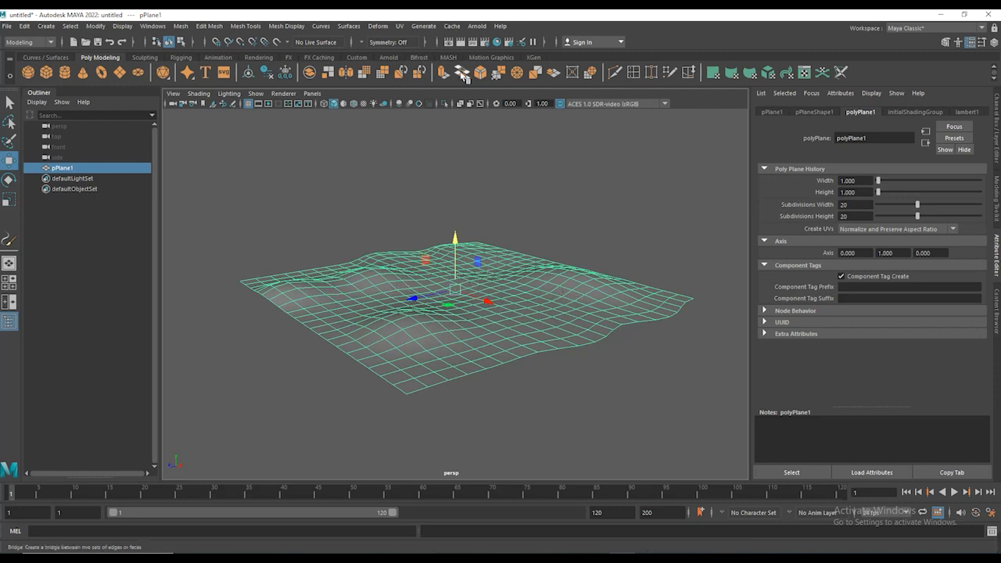
# - Paint a row of trees across the back of the terrain with the cherryTree Paint Effects brush
pyautogui.click(423, 26)
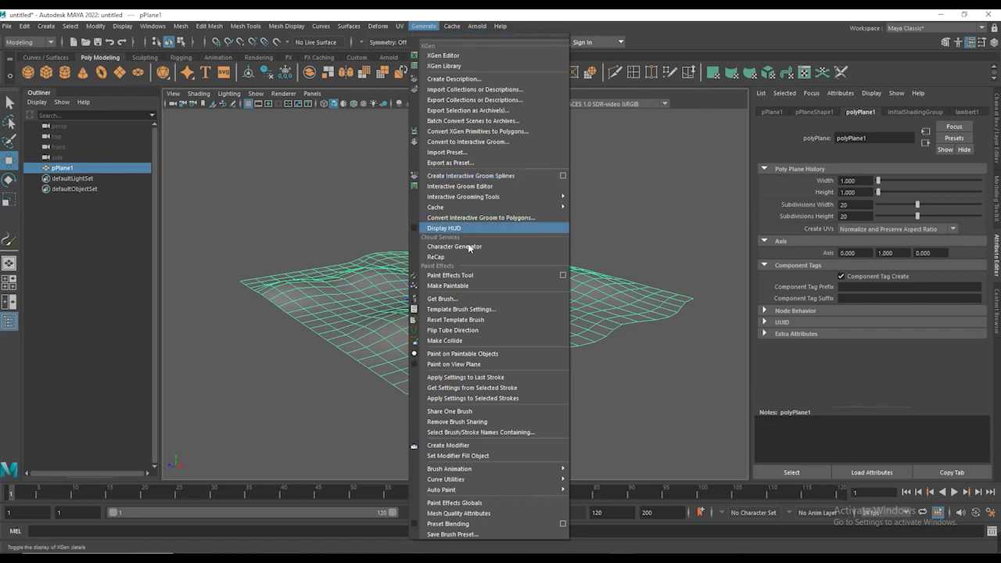
pyautogui.click(451, 298)
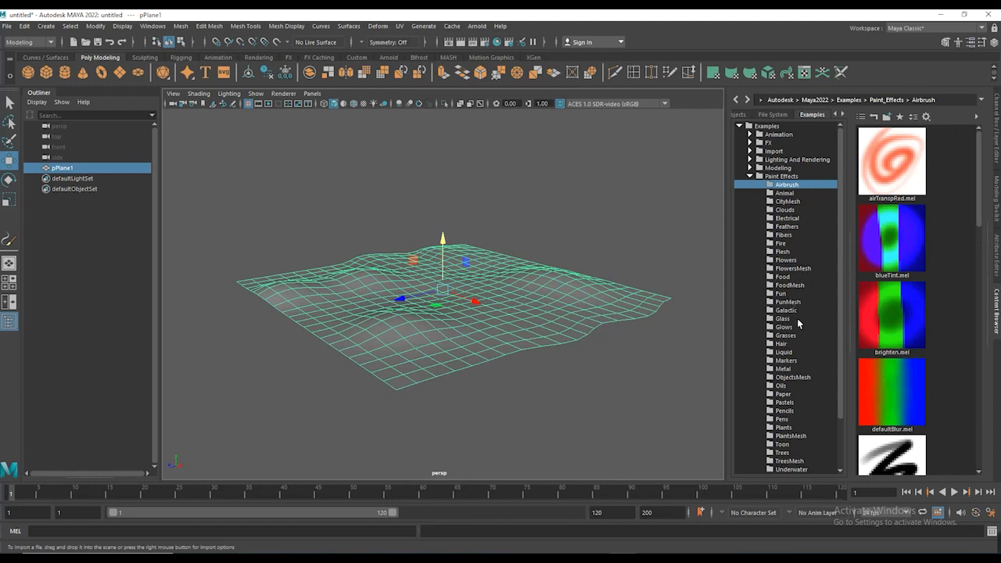
pyautogui.click(782, 453)
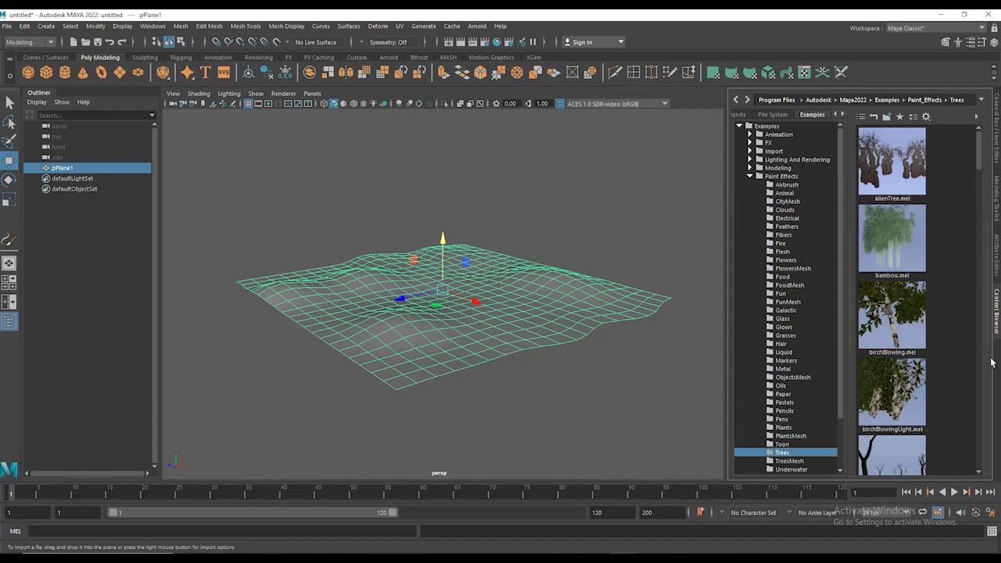
pyautogui.scroll(-1, 984, 182)
pyautogui.moveTo(985, 182); pyautogui.dragTo(988, 233)
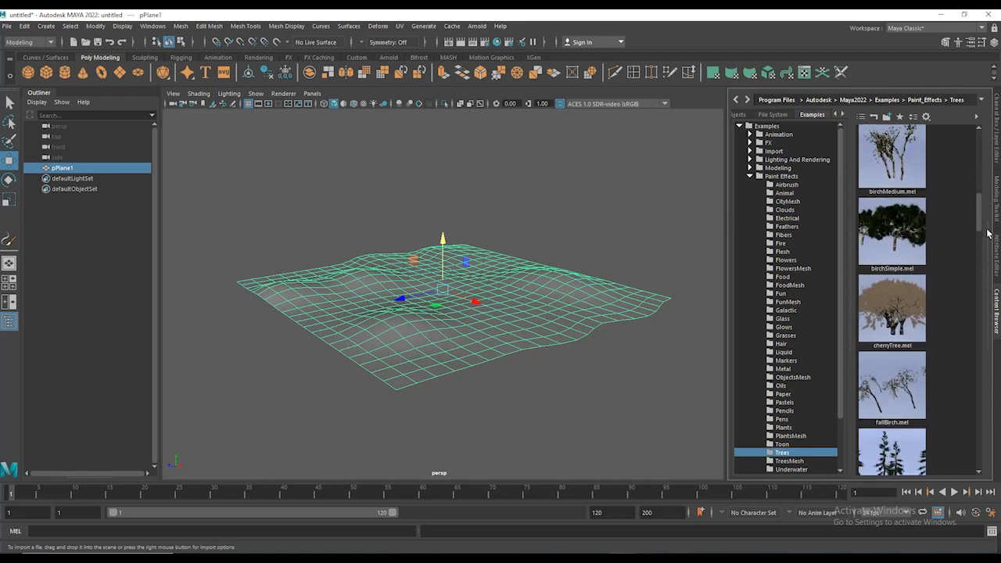
pyautogui.click(900, 321)
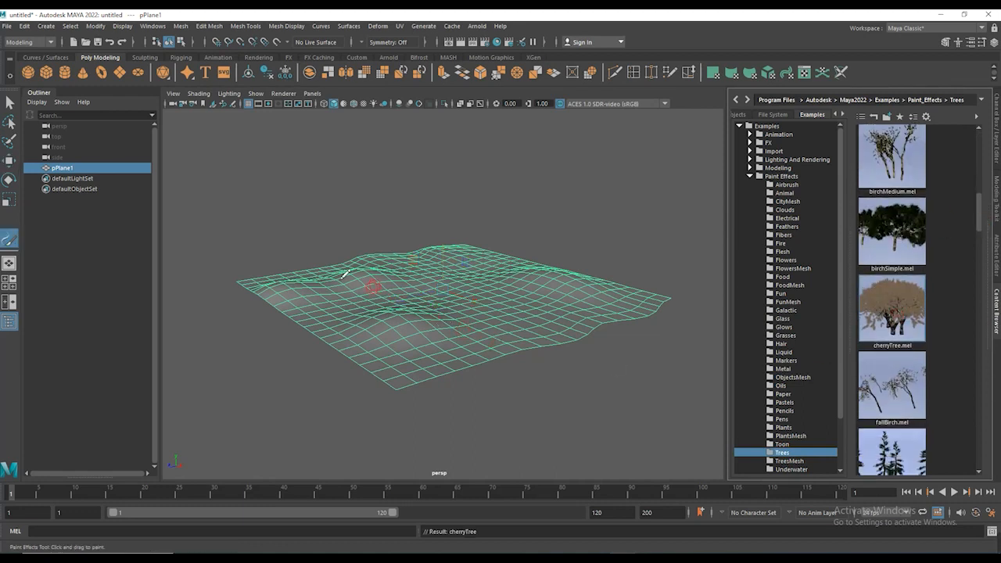
pyautogui.moveTo(274, 298)
pyautogui.mouseDown()
pyautogui.moveTo(448, 263)
pyautogui.moveTo(604, 303)
pyautogui.mouseUp()
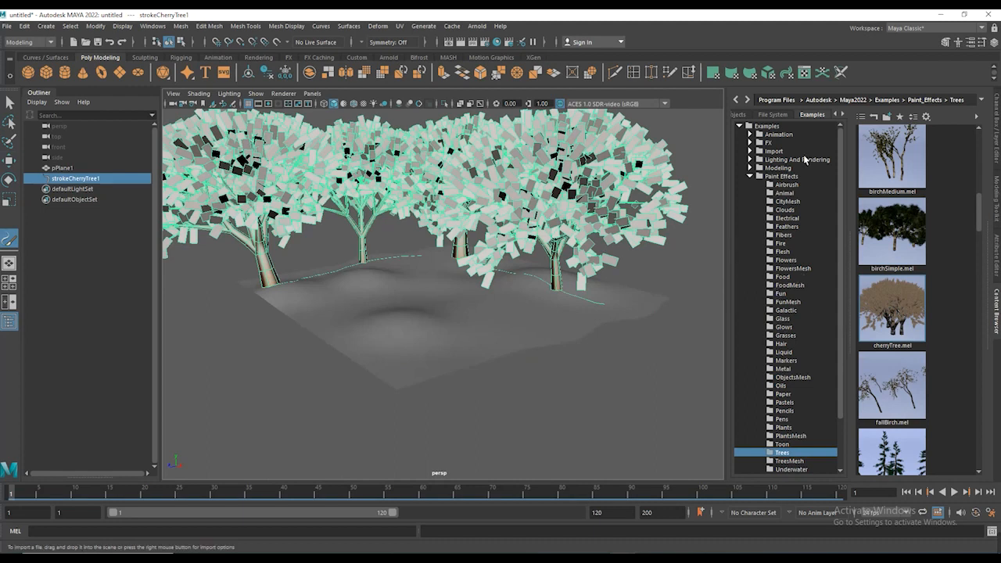
# - Cover most of the terrain with grass using several strokes of the grassCarpet brush from the Grasses category
pyautogui.click(786, 335)
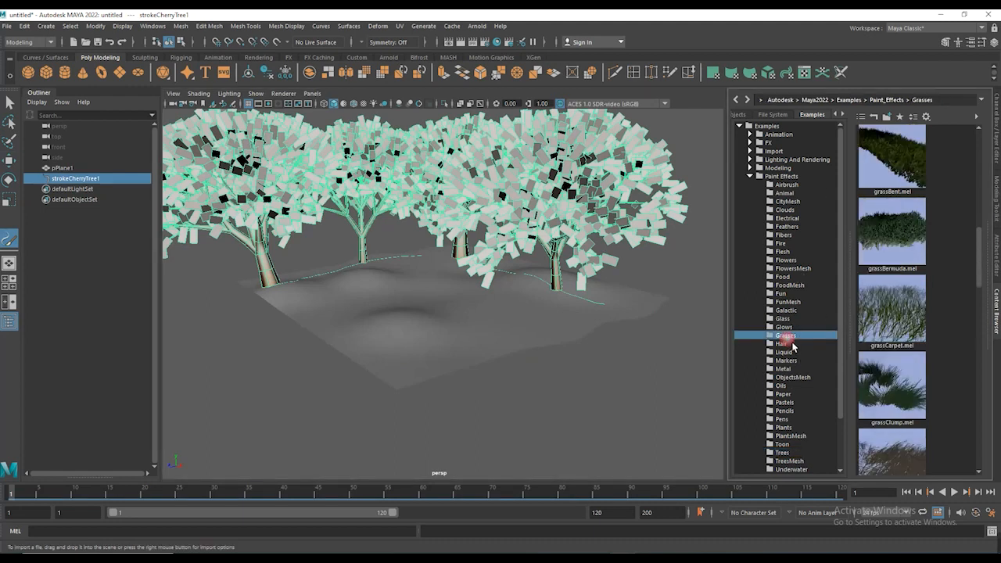
pyautogui.click(903, 328)
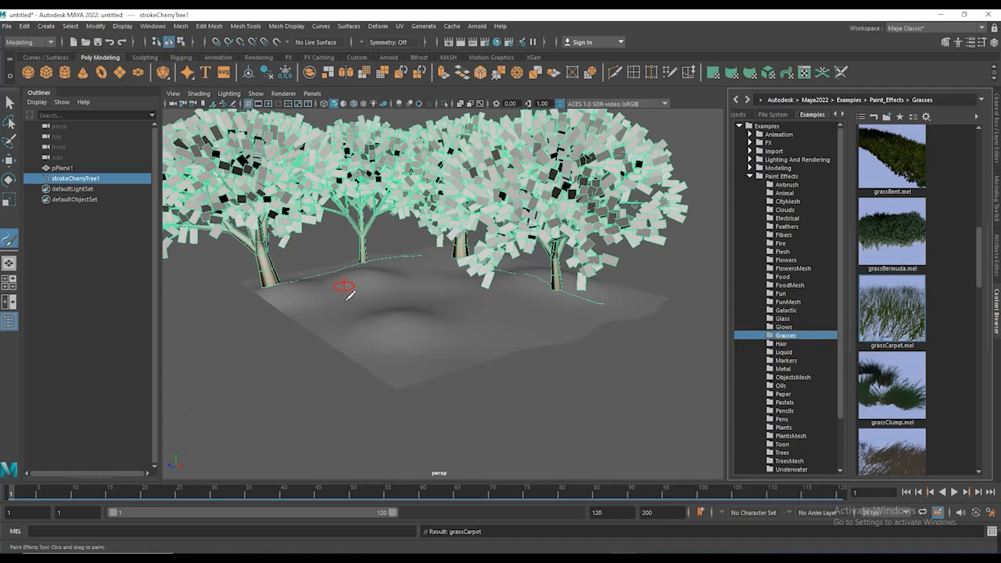
pyautogui.moveTo(296, 297); pyautogui.dragTo(364, 280)
pyautogui.moveTo(440, 274)
pyautogui.mouseDown()
pyautogui.moveTo(422, 278)
pyautogui.moveTo(486, 298)
pyautogui.moveTo(468, 275)
pyautogui.moveTo(558, 309)
pyautogui.moveTo(546, 286)
pyautogui.moveTo(626, 310)
pyautogui.mouseUp()
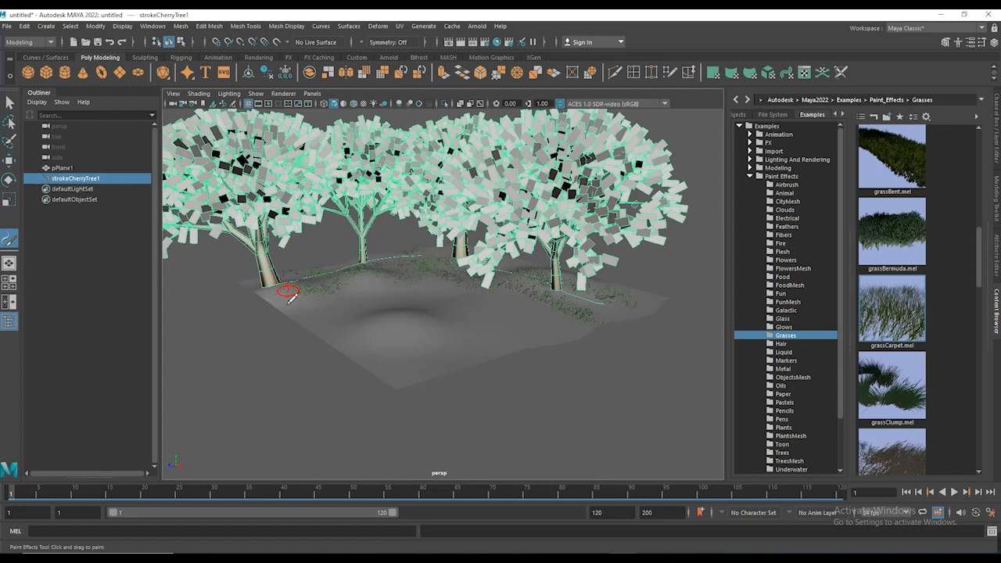
pyautogui.moveTo(289, 298)
pyautogui.mouseDown()
pyautogui.moveTo(312, 305)
pyautogui.moveTo(376, 292)
pyautogui.moveTo(395, 314)
pyautogui.moveTo(472, 299)
pyautogui.moveTo(426, 330)
pyautogui.moveTo(457, 323)
pyautogui.moveTo(351, 330)
pyautogui.moveTo(446, 344)
pyautogui.moveTo(569, 315)
pyautogui.moveTo(422, 316)
pyautogui.mouseUp()
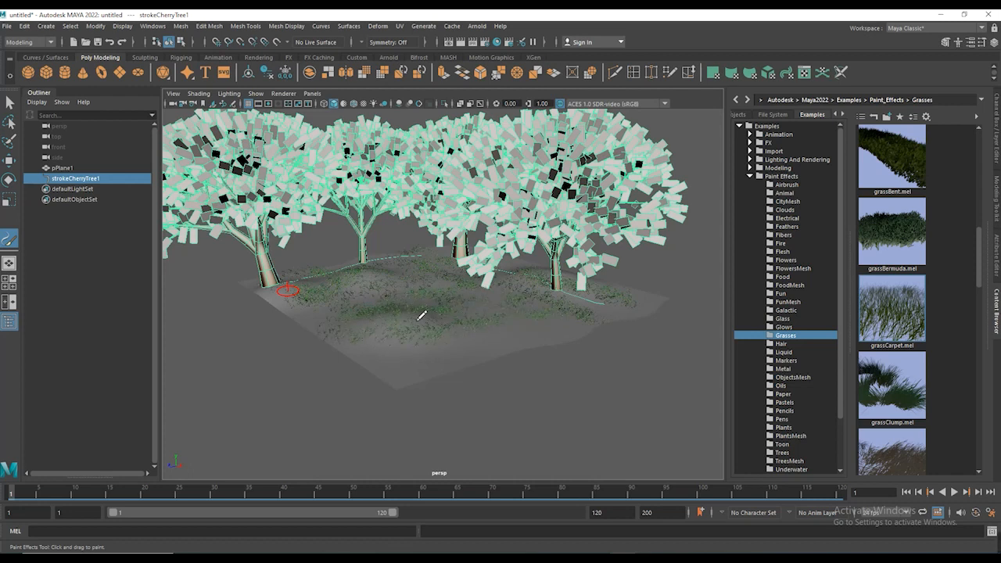
pyautogui.moveTo(586, 306)
pyautogui.mouseDown()
pyautogui.moveTo(665, 311)
pyautogui.moveTo(556, 334)
pyautogui.moveTo(441, 311)
pyautogui.moveTo(444, 298)
pyautogui.mouseUp()
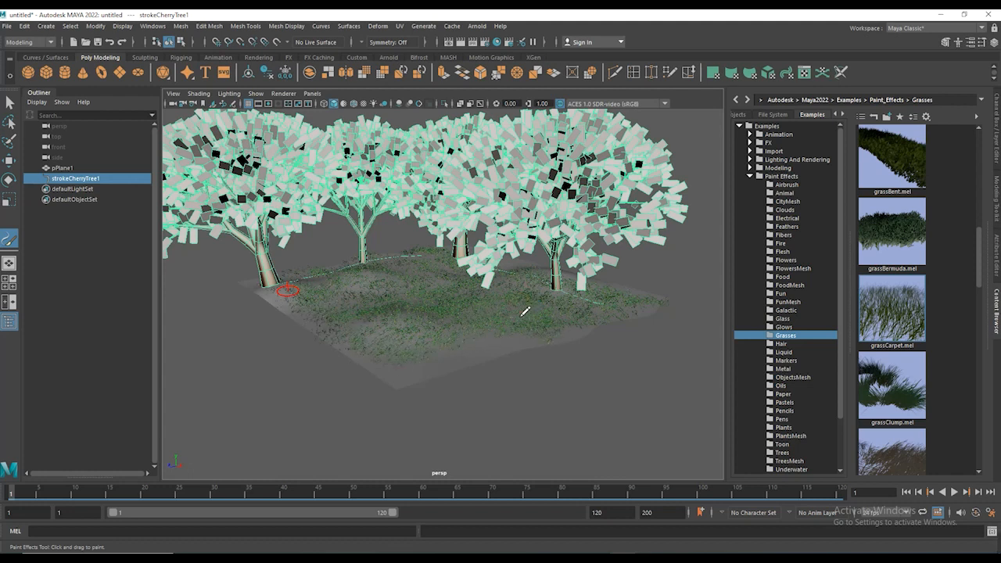
# - Paint a line of flowers in front of the trees with the myosotisLight brush from the FlowersMesh category
pyautogui.click(796, 263)
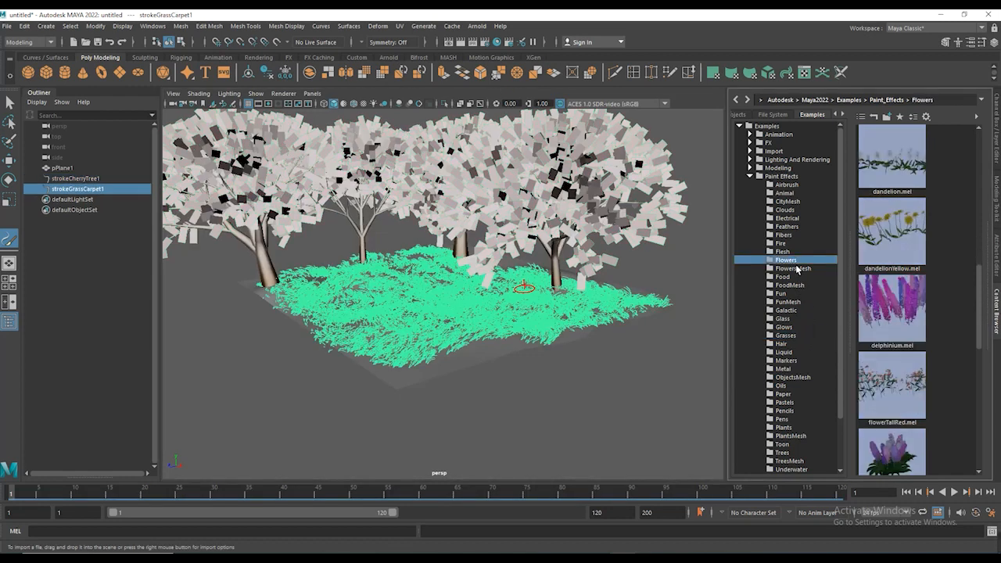
pyautogui.click(794, 268)
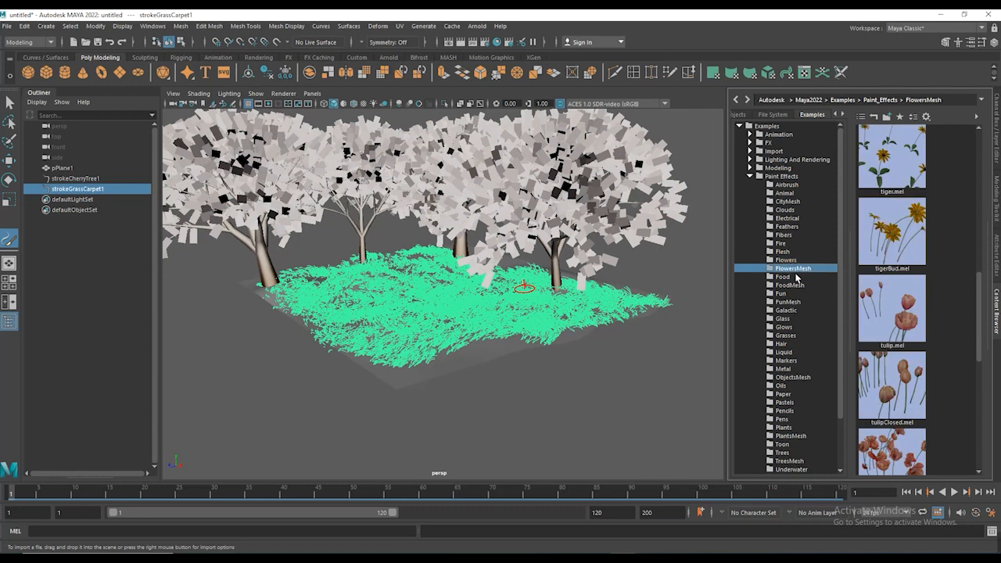
pyautogui.scroll(10, 909, 336)
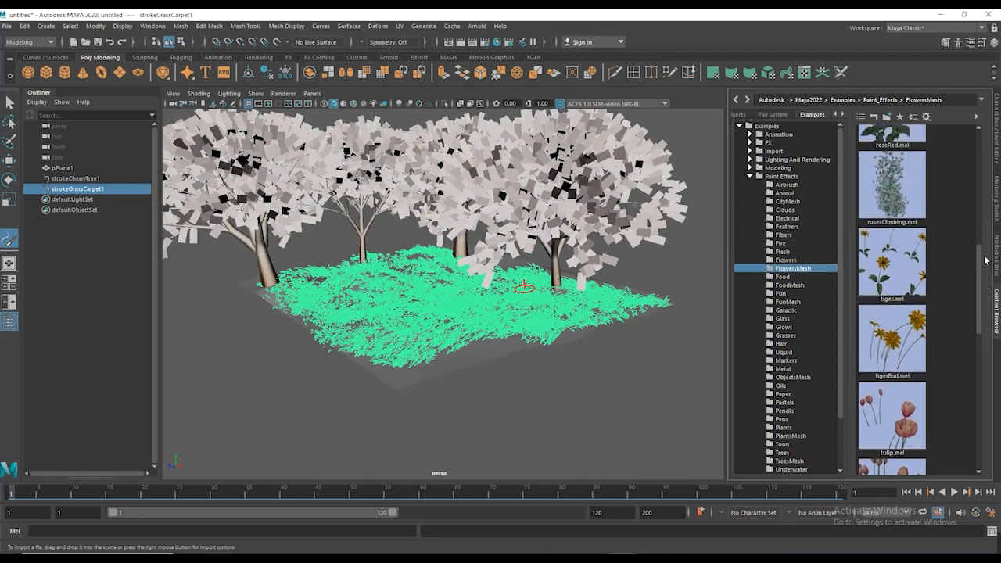
pyautogui.click(910, 337)
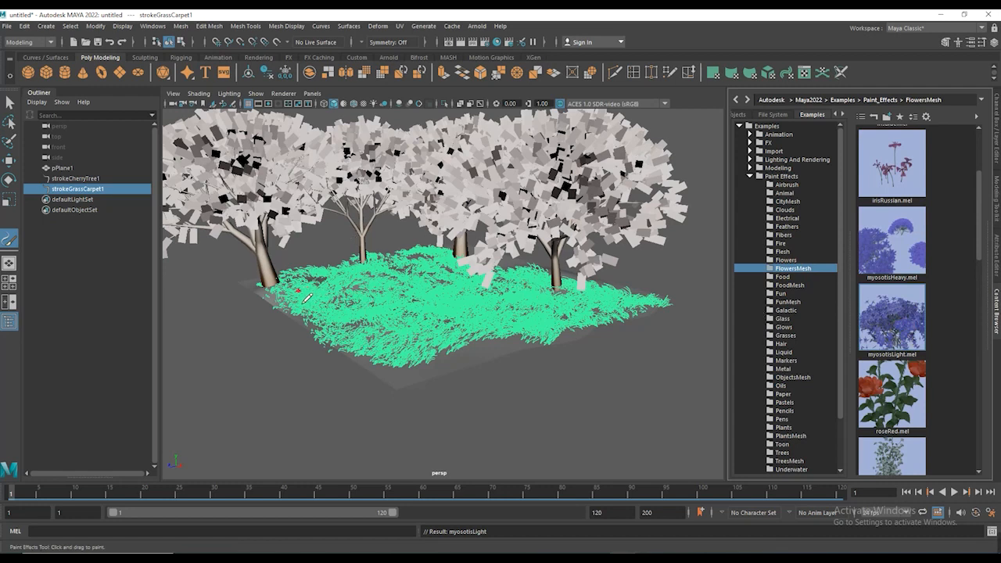
pyautogui.moveTo(306, 298)
pyautogui.mouseDown()
pyautogui.moveTo(432, 274)
pyautogui.moveTo(595, 313)
pyautogui.mouseUp()
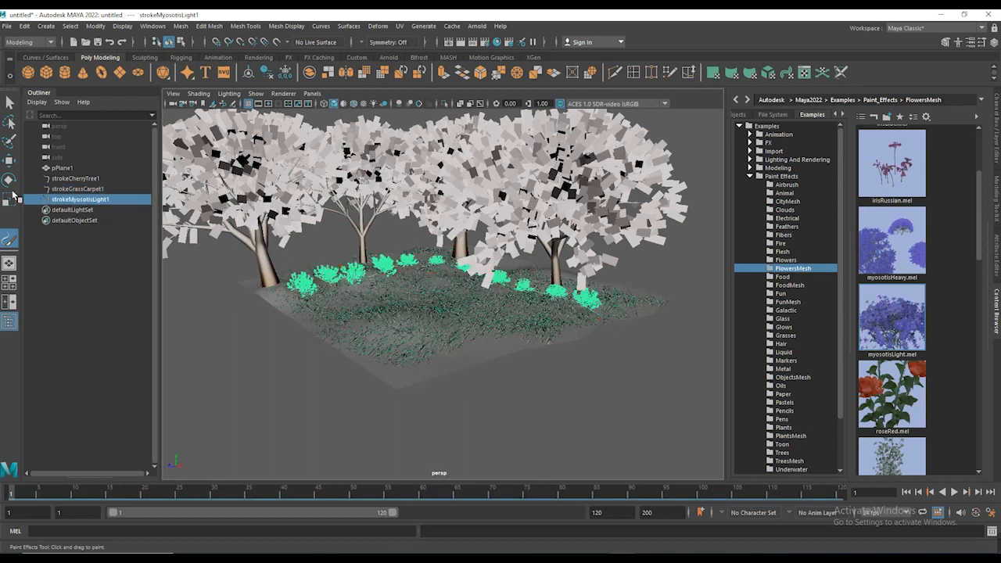
# - Set the Flow Speed in the cherry tree brush's Flow Animation attributes to 1
pyautogui.click(10, 160)
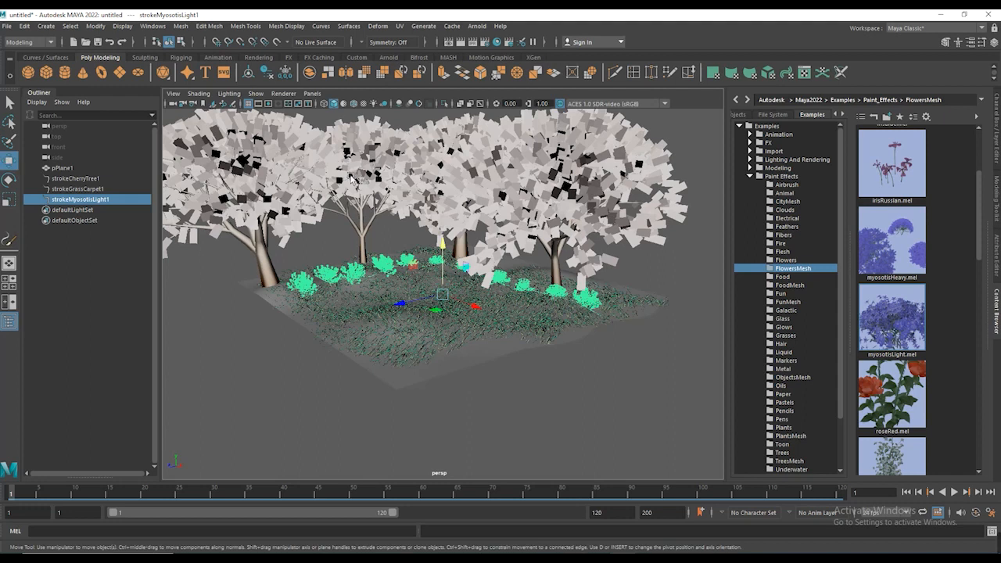
pyautogui.click(296, 182)
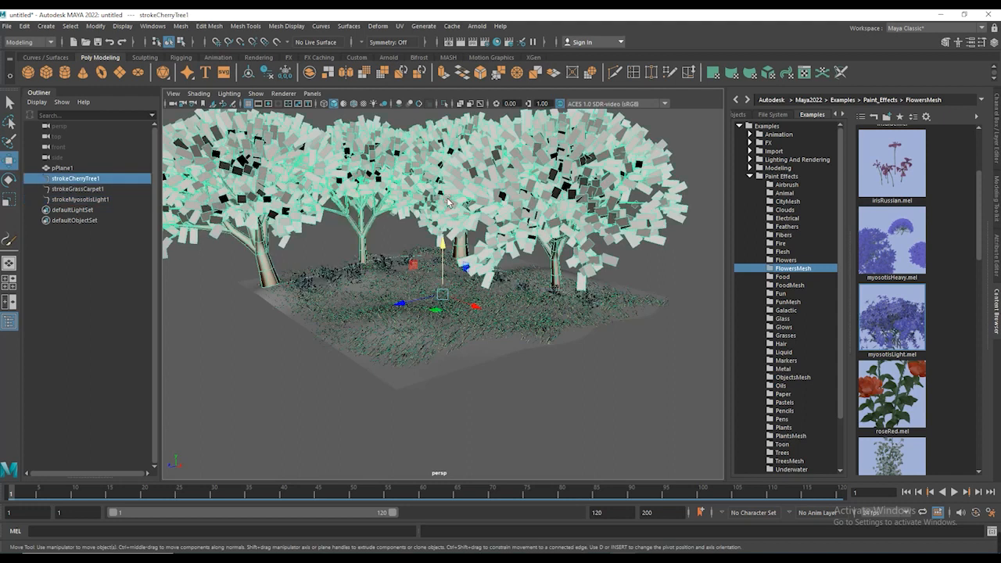
pyautogui.click(997, 247)
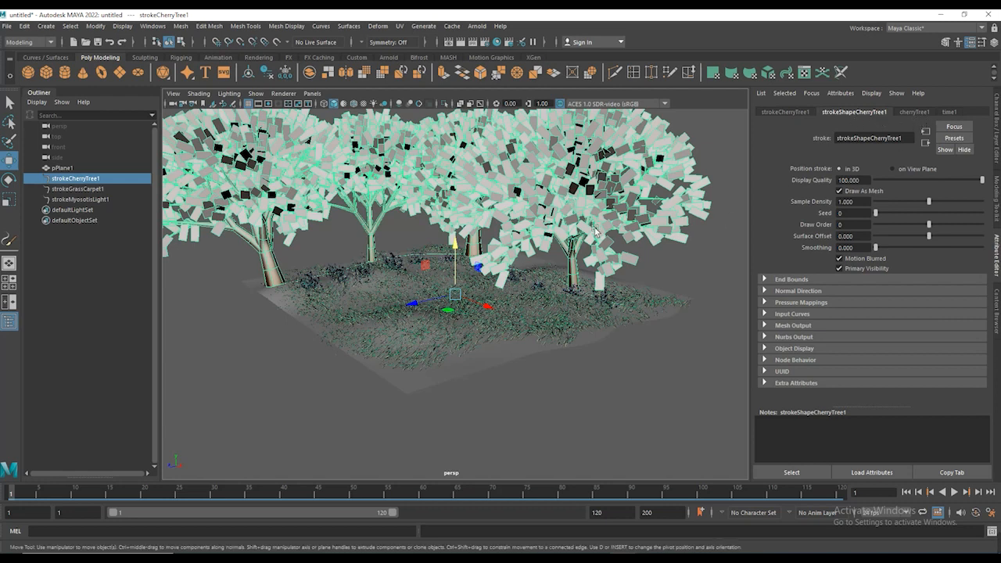
pyautogui.click(915, 113)
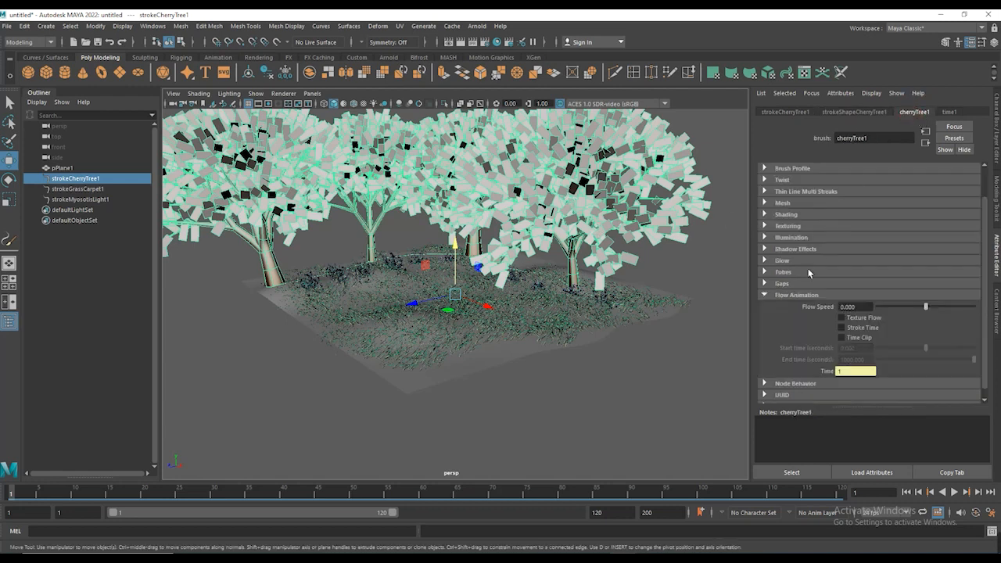
pyautogui.click(770, 296)
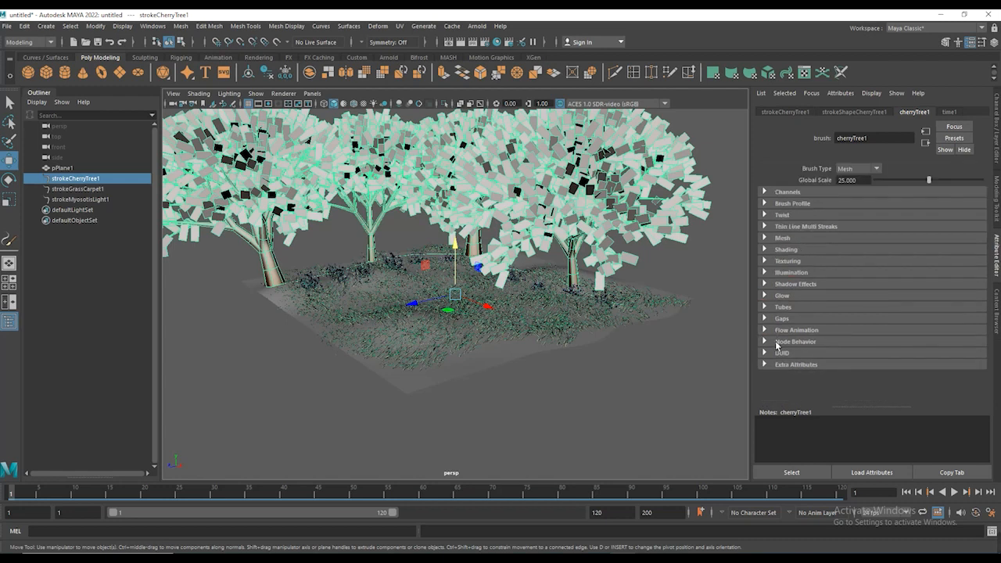
pyautogui.click(768, 332)
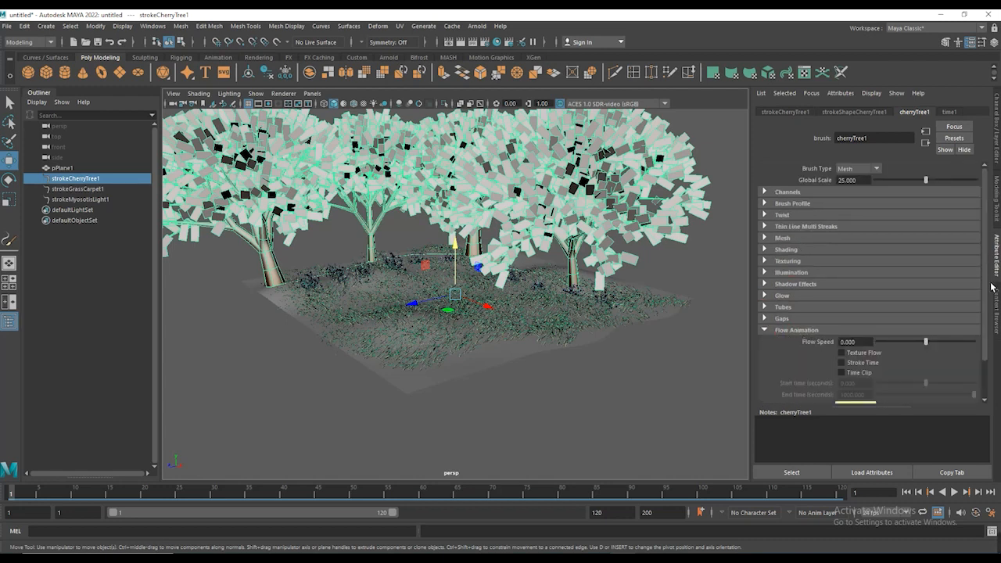
pyautogui.scroll(-3, 899, 297)
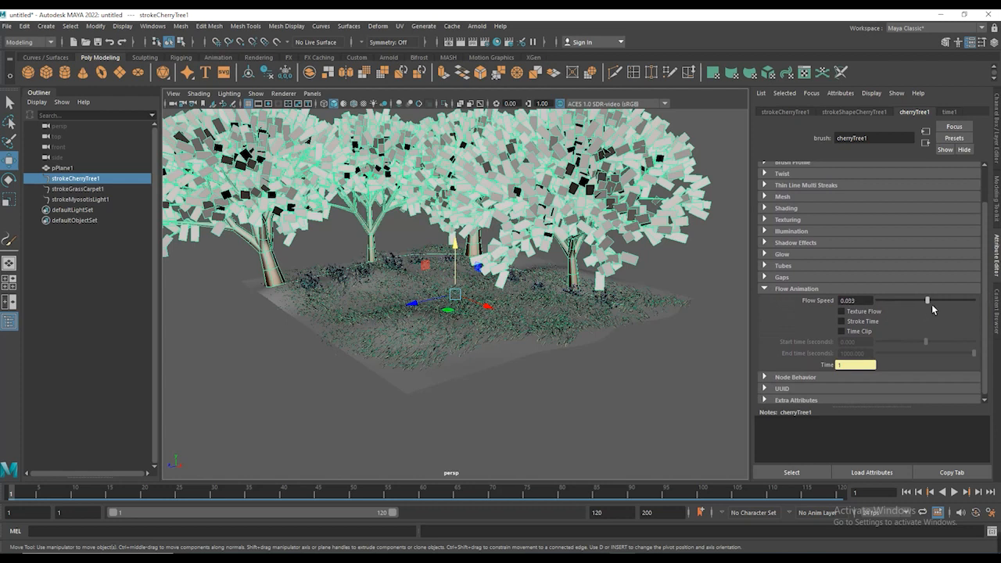
pyautogui.moveTo(931, 305); pyautogui.dragTo(977, 309)
# - Enable Time Clip for the cherry tree brush with a start time of 1 second and an end time of 4 seconds
pyautogui.click(841, 331)
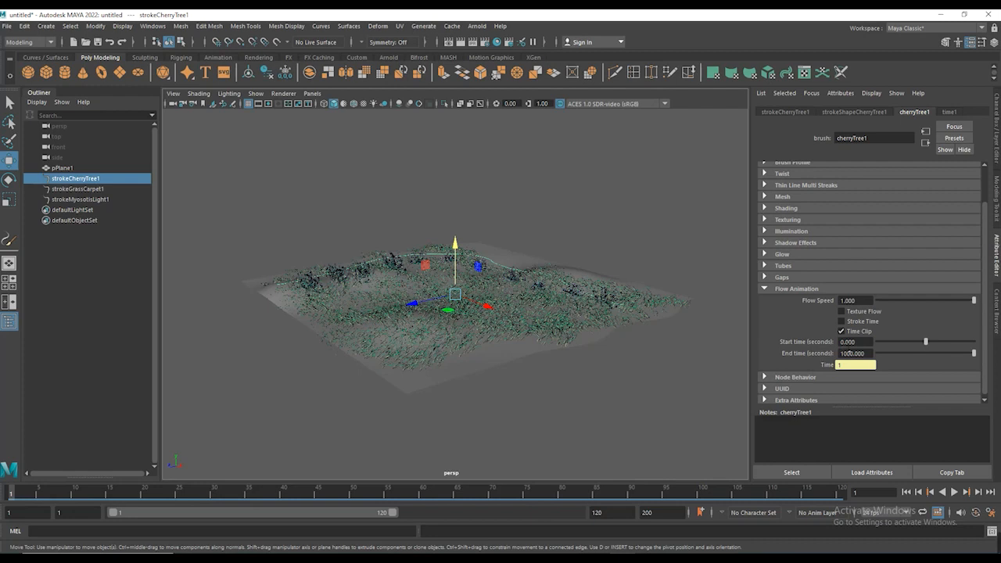
pyautogui.click(842, 341)
pyautogui.moveTo(854, 356); pyautogui.dragTo(845, 357)
pyautogui.write('4')
pyautogui.press('Return')
pyautogui.moveTo(979, 304)
pyautogui.mouseDown()
pyautogui.moveTo(954, 314)
pyautogui.moveTo(980, 310)
pyautogui.mouseUp()
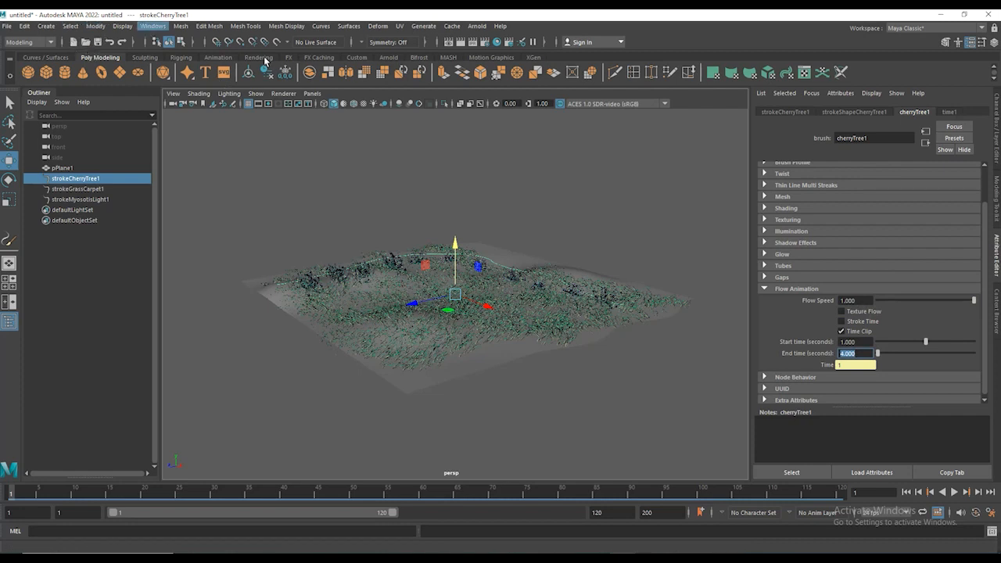
# - Play the cherry trees' growth animation, stop it and return to the first frame
pyautogui.click(952, 114)
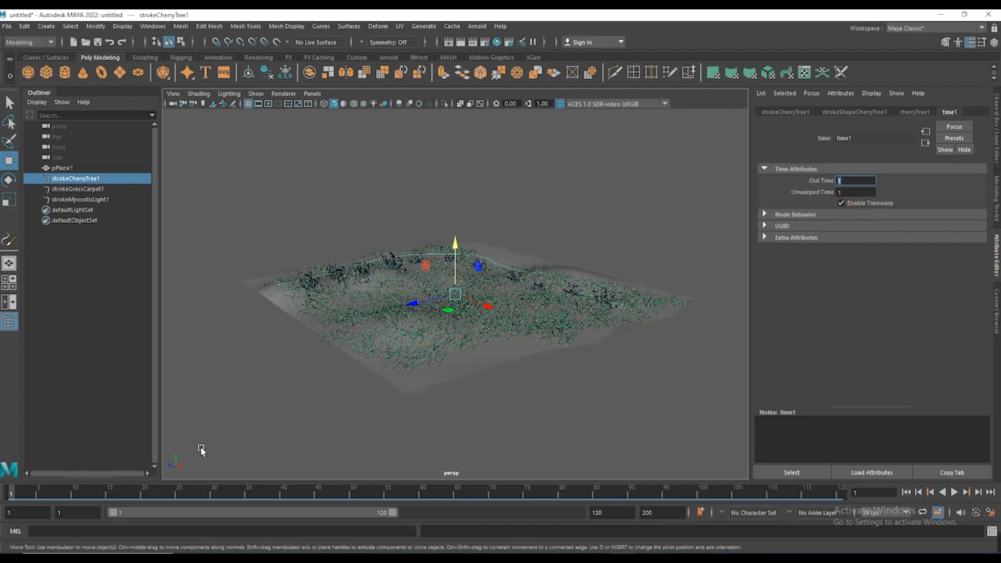
pyautogui.click(954, 492)
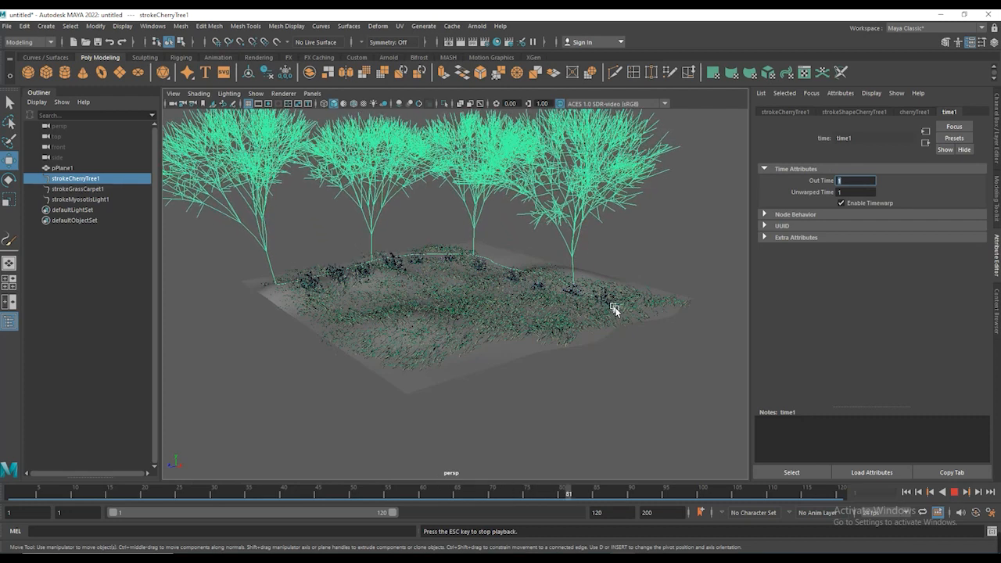
pyautogui.click(956, 494)
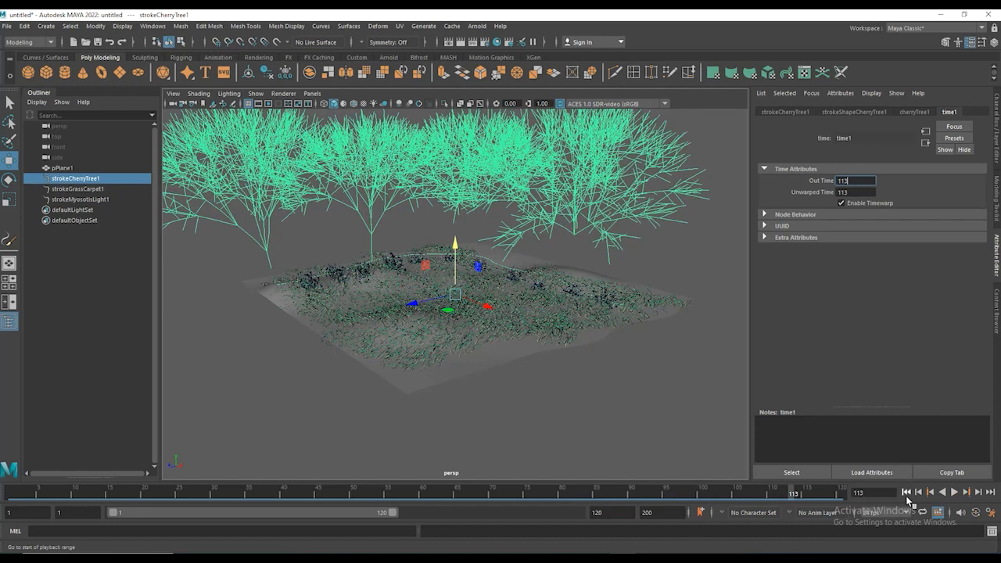
pyautogui.click(906, 492)
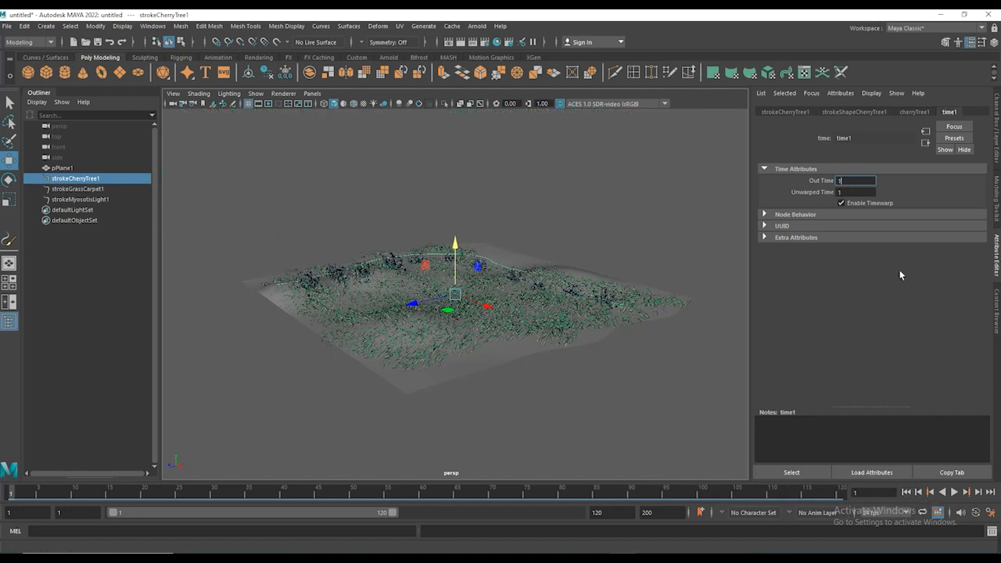
# - Enable Texture Flow for the cherry tree brush, then replay the growth animation and rewind it to the first frame
pyautogui.click(916, 113)
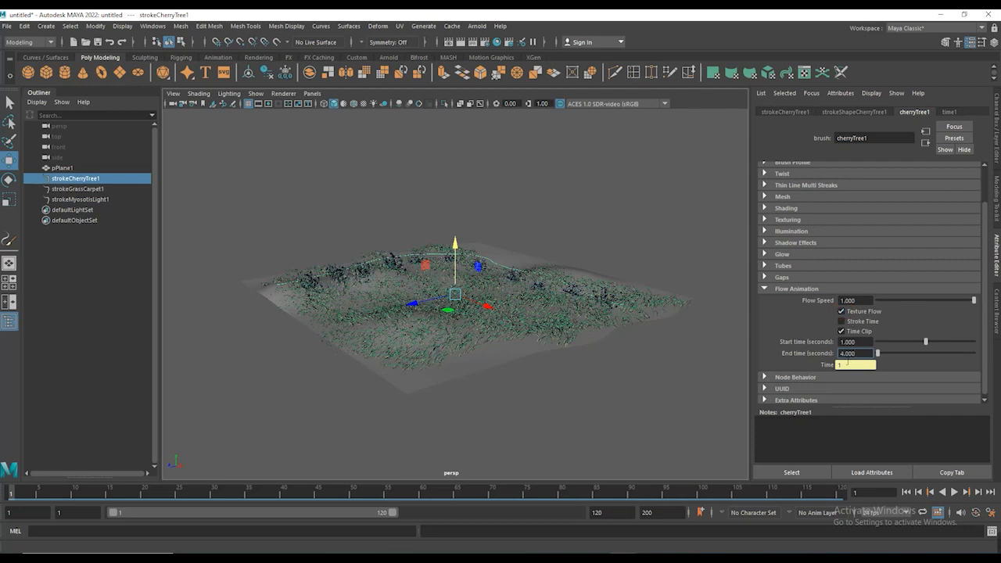
pyautogui.press('Return')
pyautogui.click(950, 112)
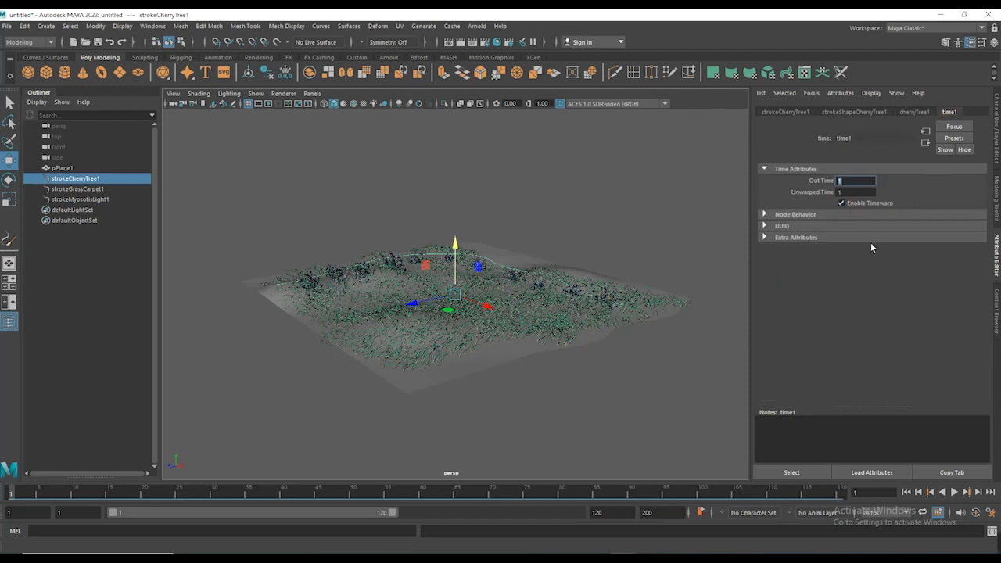
pyautogui.click(954, 492)
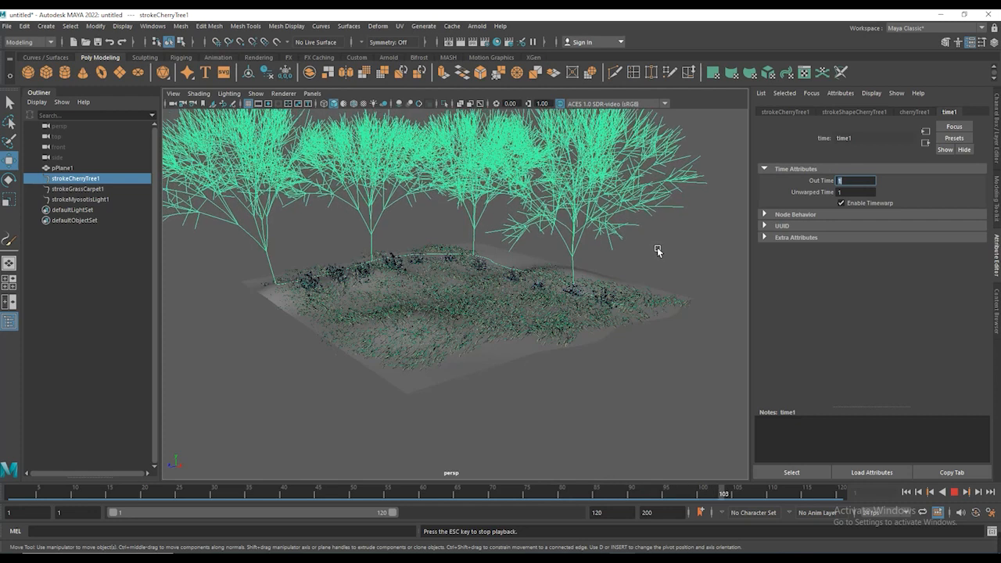
pyautogui.click(954, 491)
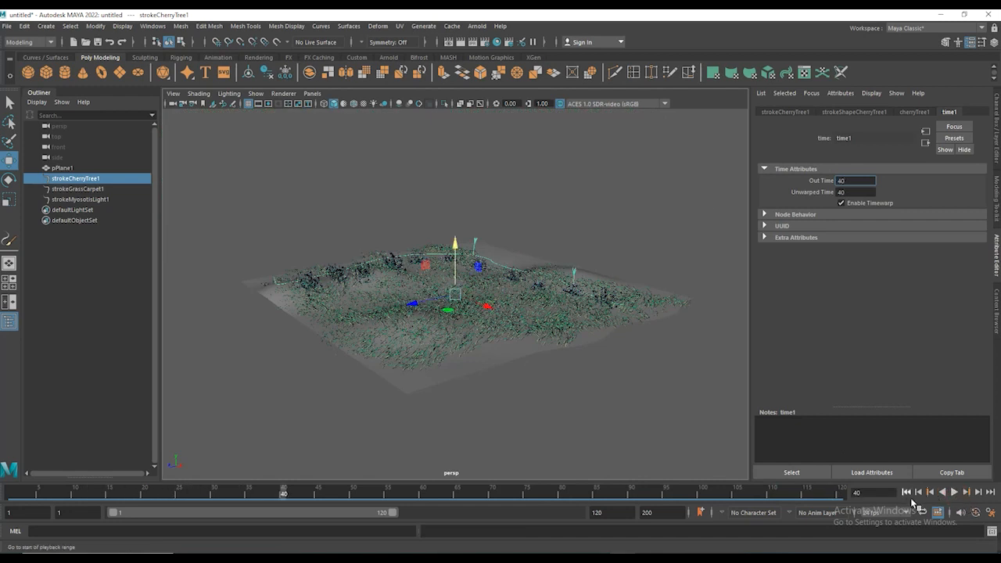
pyautogui.click(907, 493)
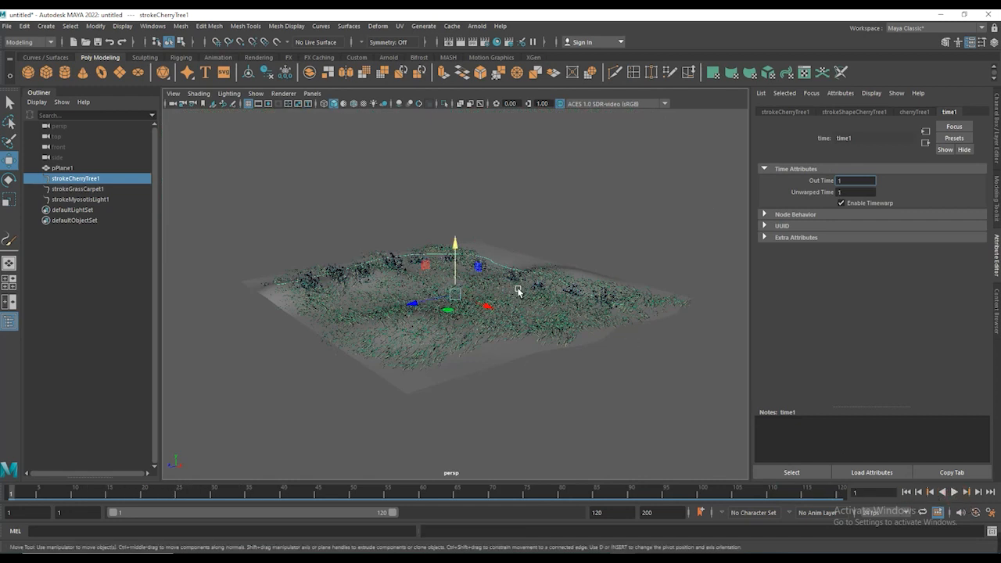
# - Select the grass carpet stroke and set its brush's Flow Speed to 1 in the Flow Animation attributes
pyautogui.click(369, 321)
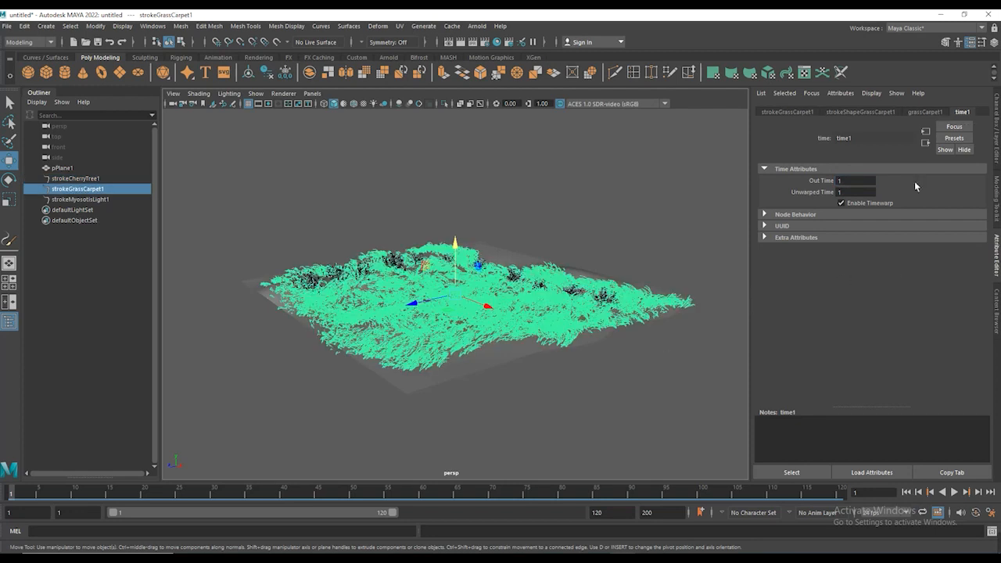
pyautogui.click(928, 114)
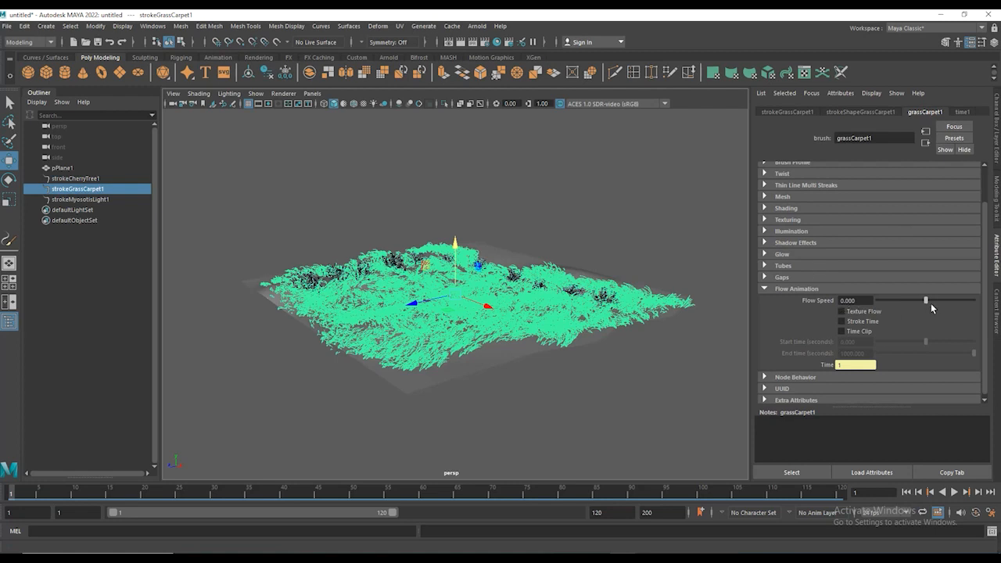
pyautogui.moveTo(957, 300); pyautogui.dragTo(976, 300)
# - Enable Time Clip for the grass carpet brush from 1 to 5 seconds, then check the time node's Enable Timewarp option
pyautogui.click(843, 332)
pyautogui.click(843, 342)
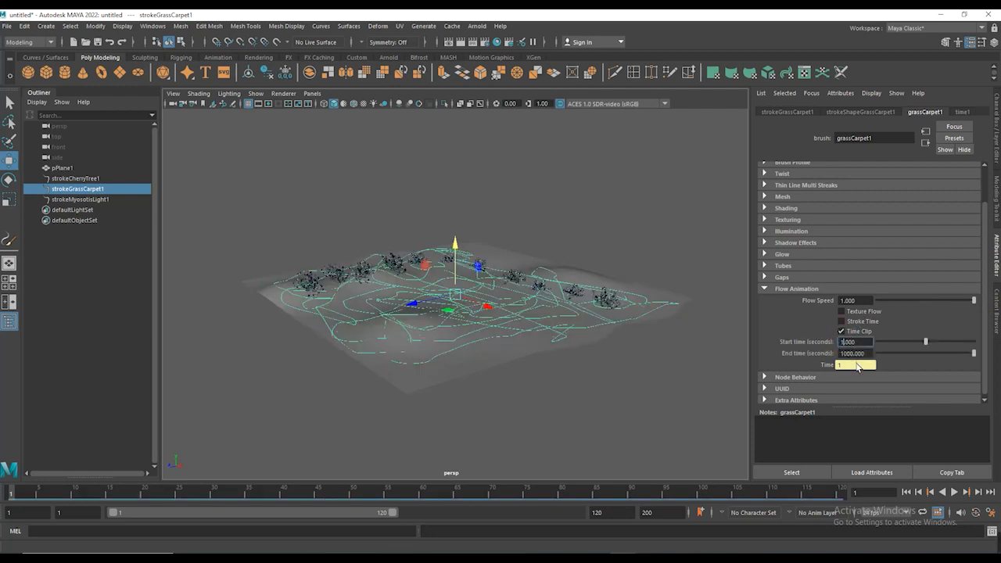
pyautogui.moveTo(854, 353); pyautogui.dragTo(839, 353)
pyautogui.write('5')
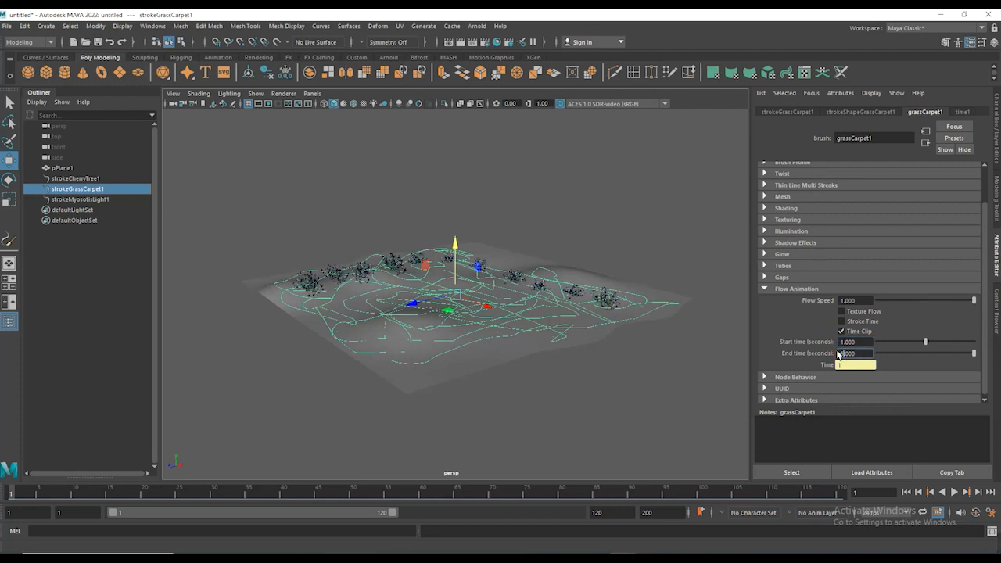
pyautogui.press('Return')
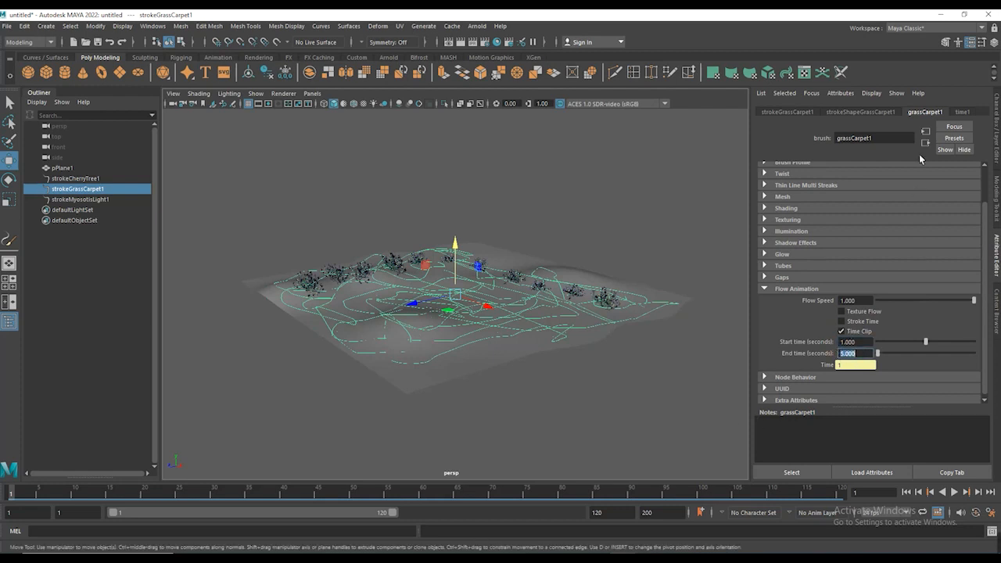
pyautogui.click(961, 113)
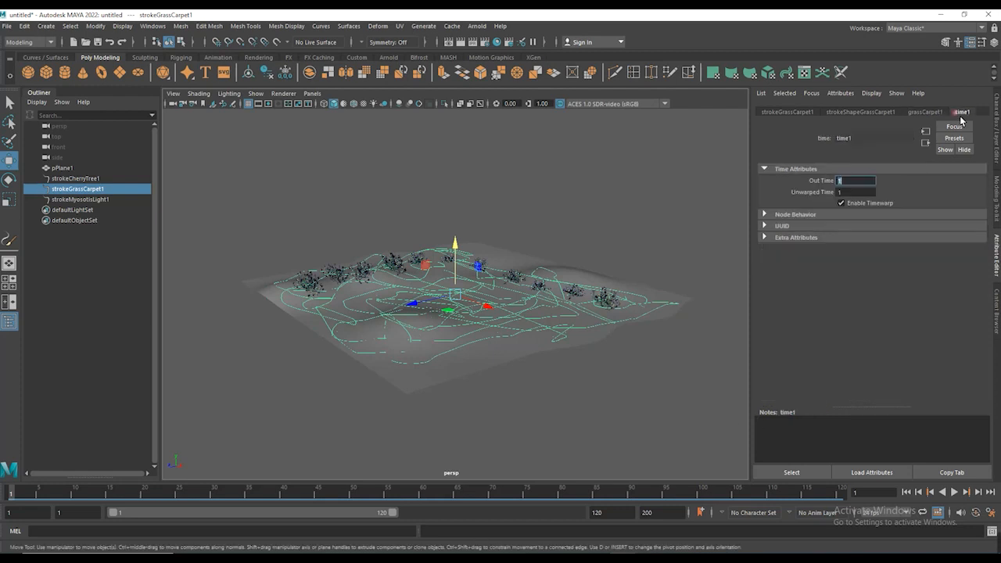
pyautogui.click(846, 205)
pyautogui.click(846, 206)
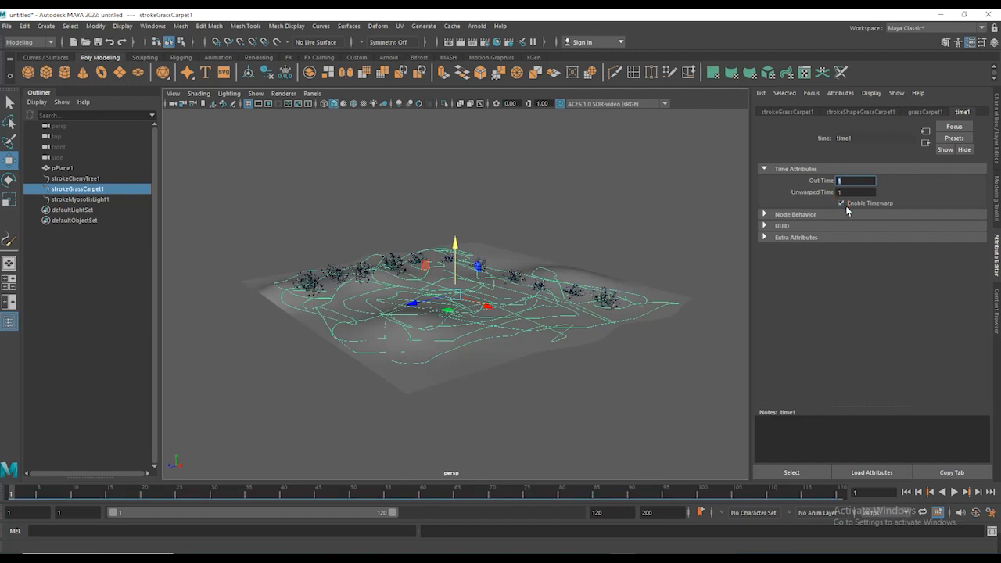
# - Select the myosotis flower stroke and set its brush's Flow Speed to 1 in the Flow Animation attributes
pyautogui.click(403, 265)
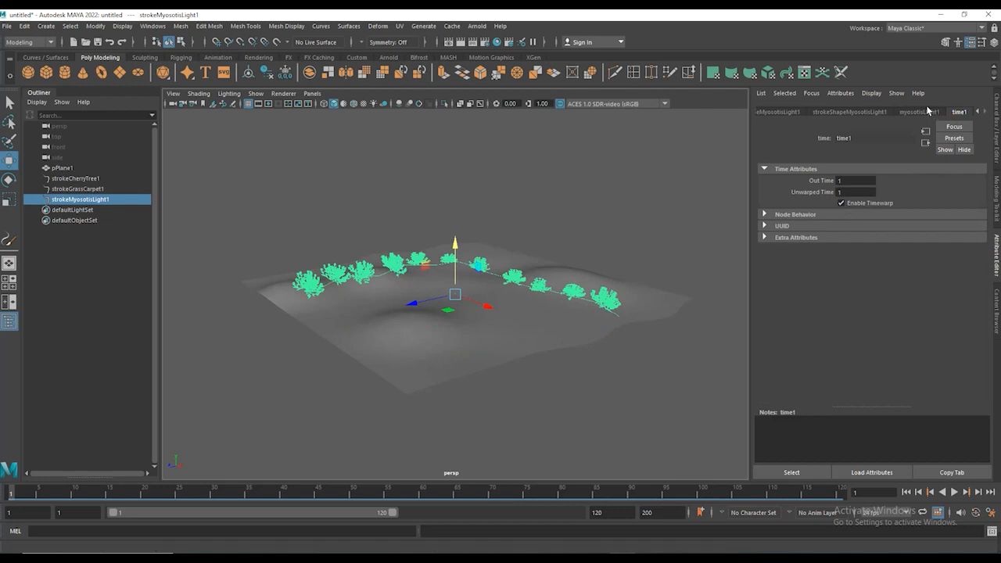
pyautogui.click(920, 112)
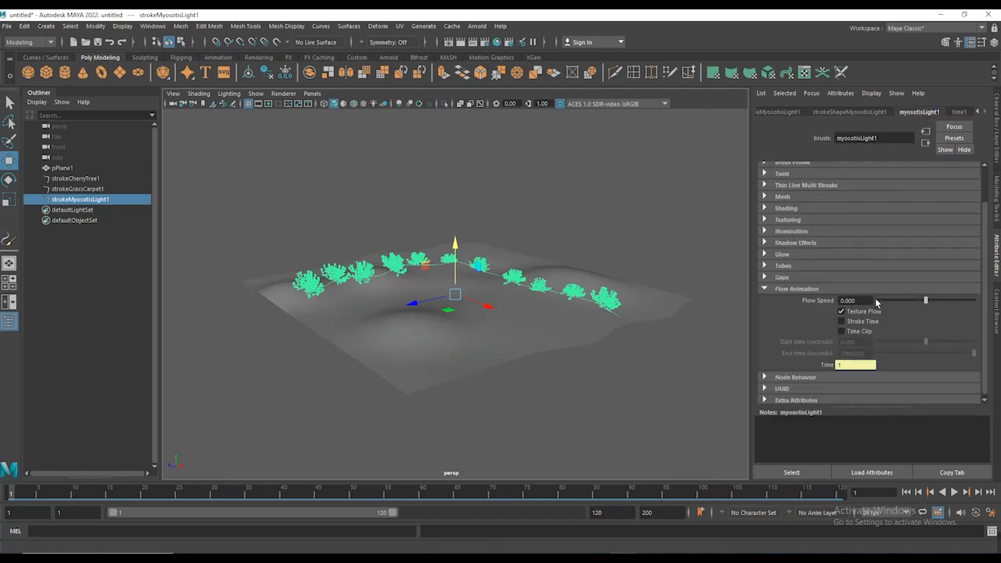
pyautogui.click(928, 301)
pyautogui.moveTo(987, 307); pyautogui.dragTo(988, 307)
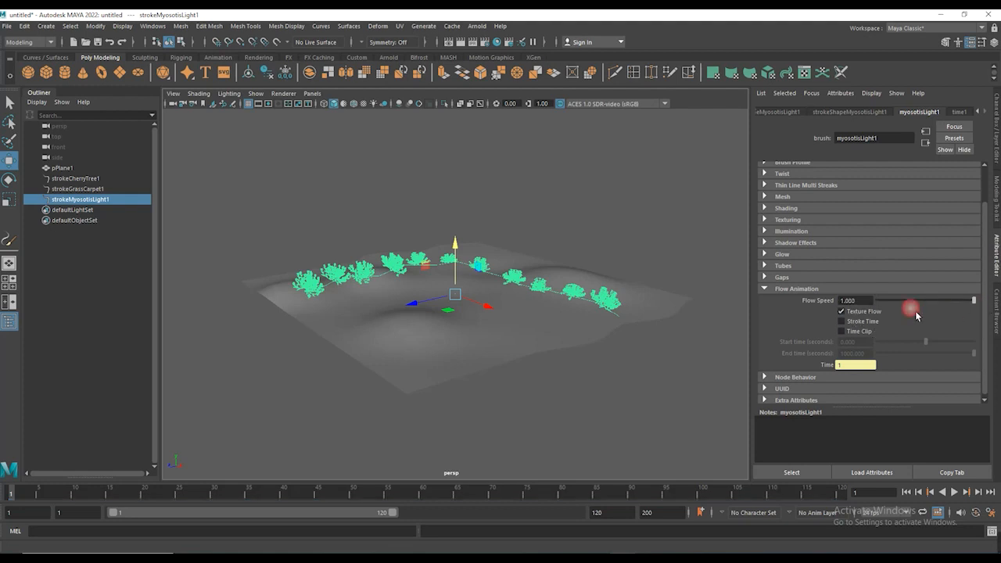
# - Enable Time Clip for the myosotis brush from 1 to 6 seconds, then check the time node's Enable Timewarp option
pyautogui.click(841, 331)
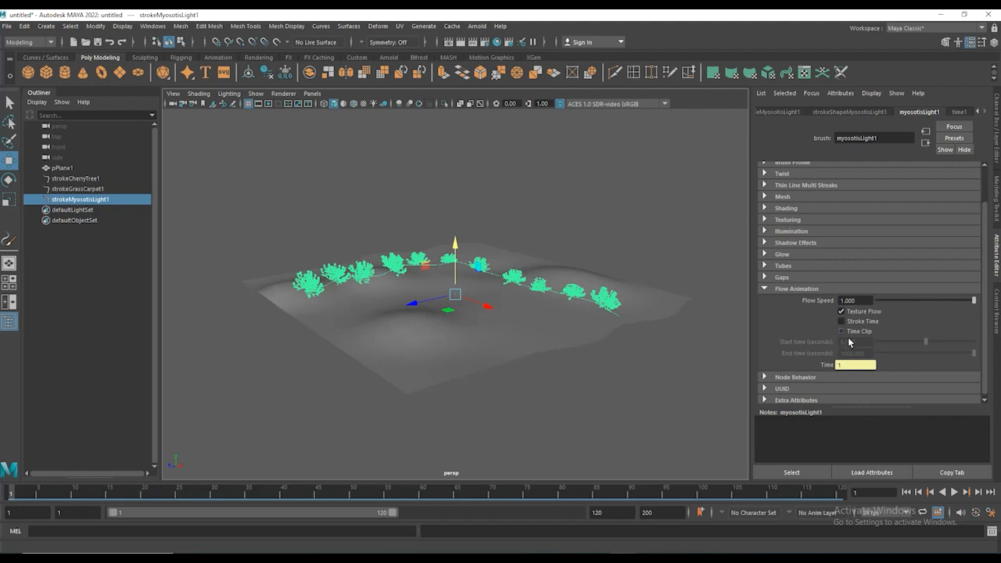
pyautogui.click(840, 342)
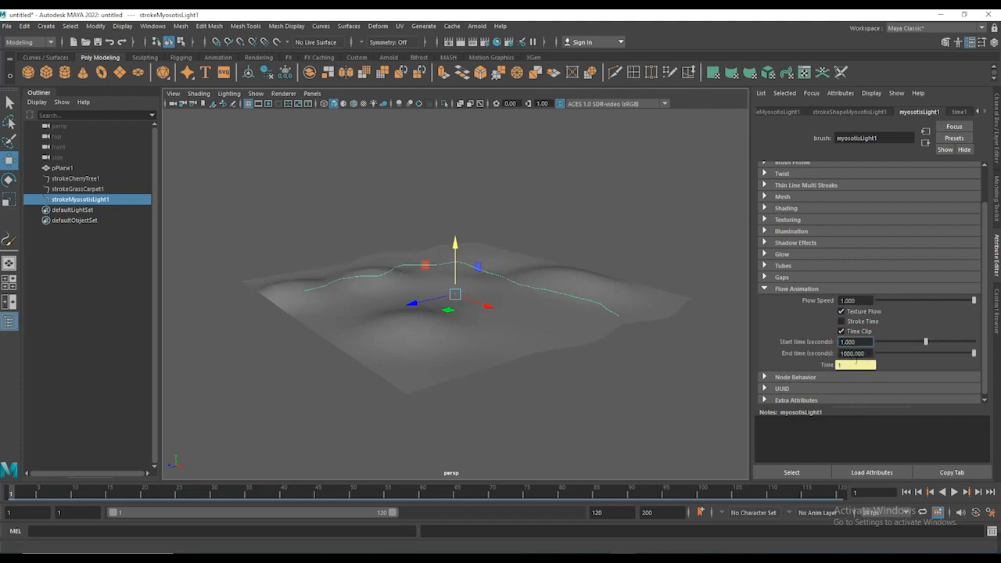
pyautogui.moveTo(853, 355); pyautogui.dragTo(834, 352)
pyautogui.write('6')
pyautogui.press('Return')
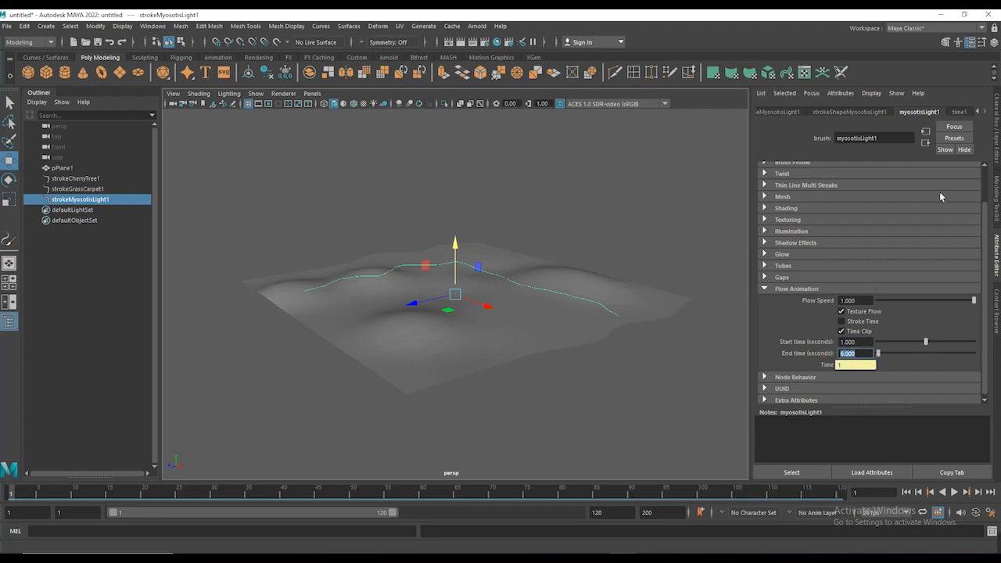
pyautogui.click(959, 111)
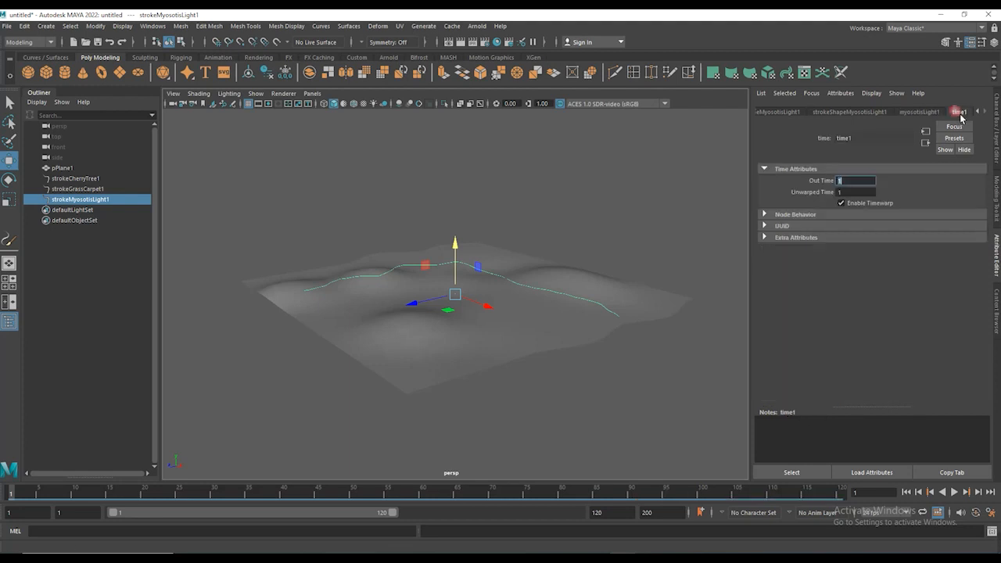
pyautogui.click(842, 204)
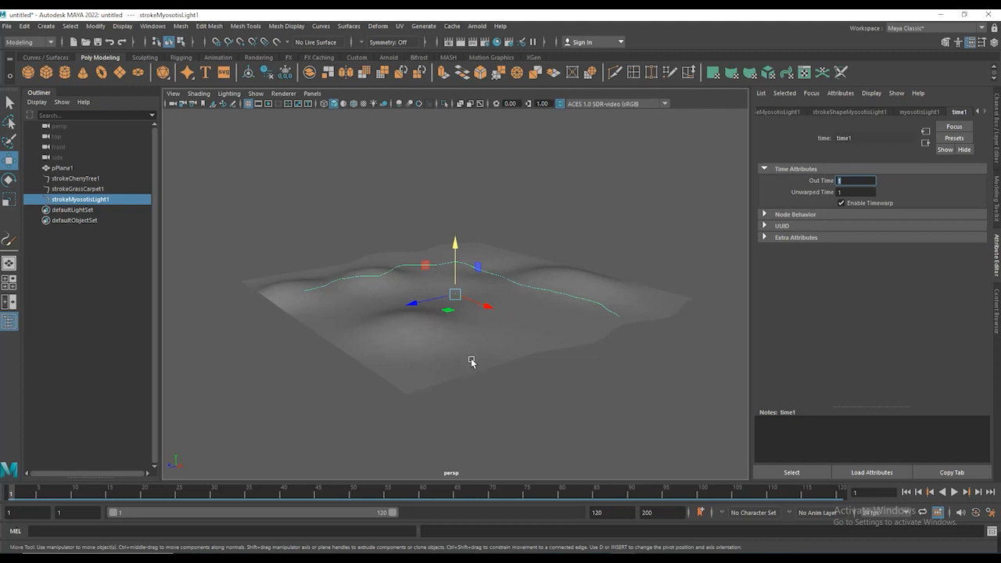
# - Deselect the myosotis stroke and play the combined growth animation of the trees, grass and flowers in a closer view
pyautogui.keyDown('alt'); pyautogui.moveTo(469, 341); pyautogui.dragTo(545, 391, button='right'); pyautogui.keyUp('alt')
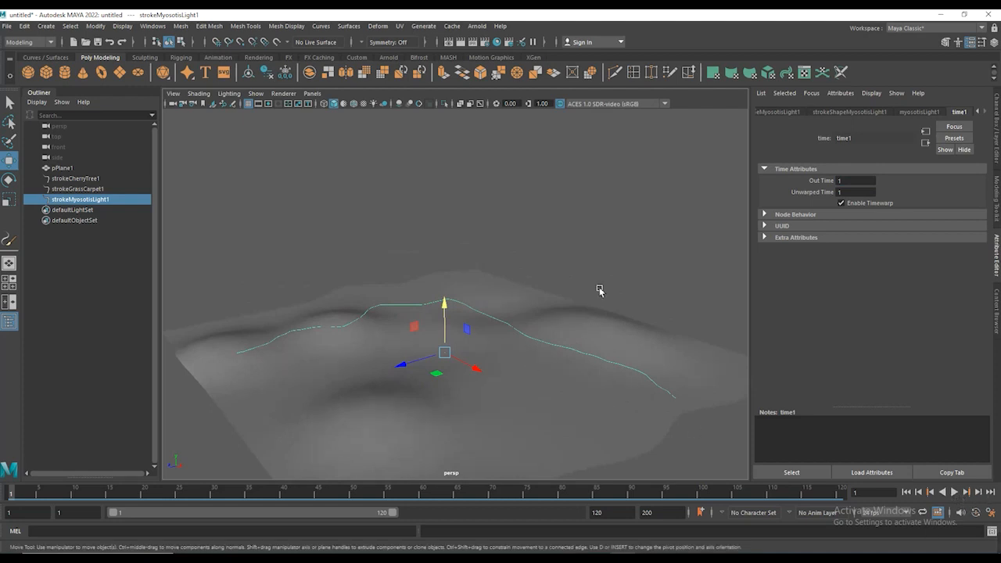
pyautogui.click(727, 397)
pyautogui.click(954, 492)
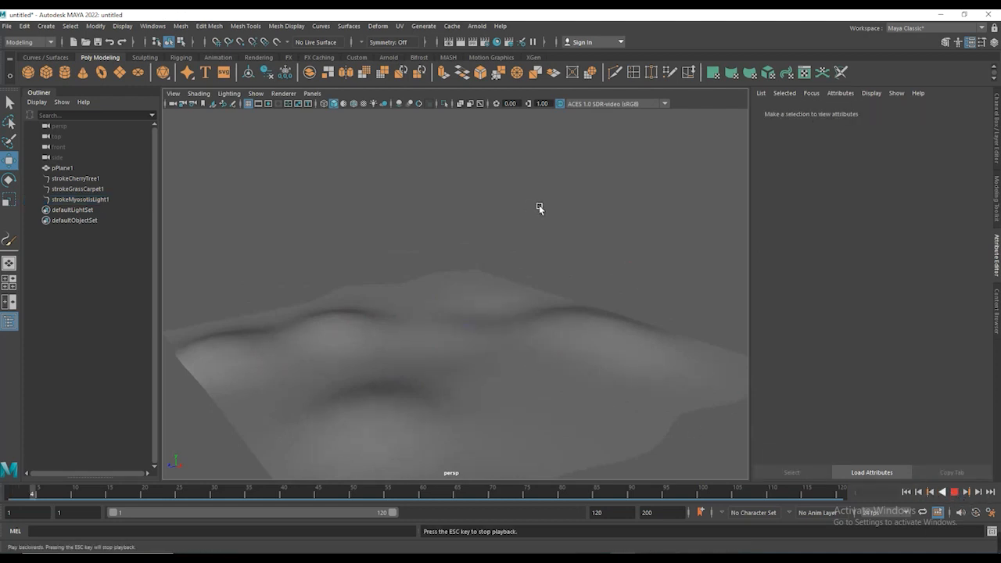